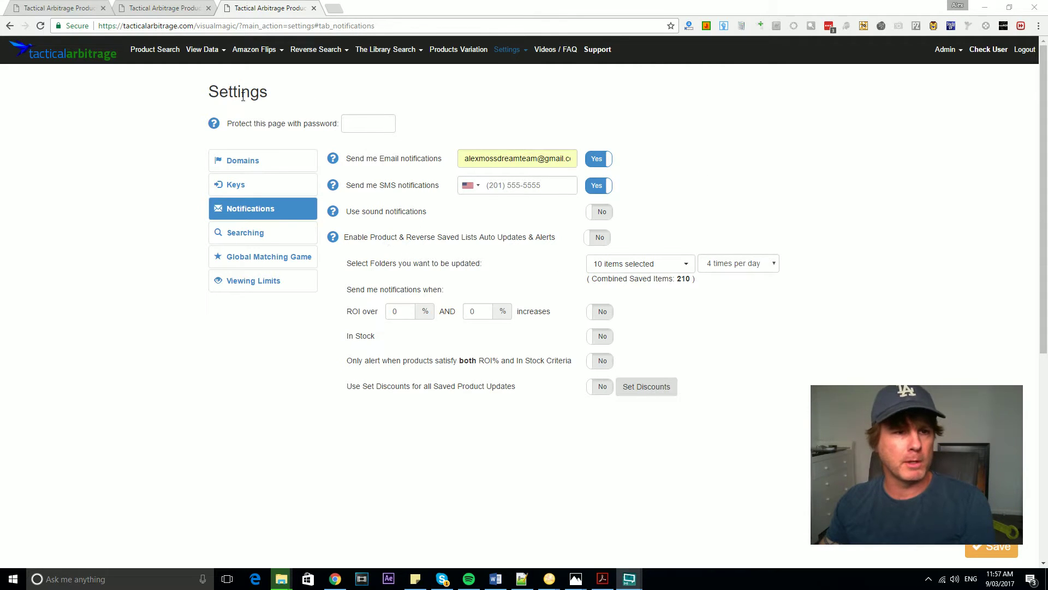
- Review the email, SMS and saved-list auto-update notification options, then switch to the Saved List page
left_click_drag(208, 91, 273, 97)
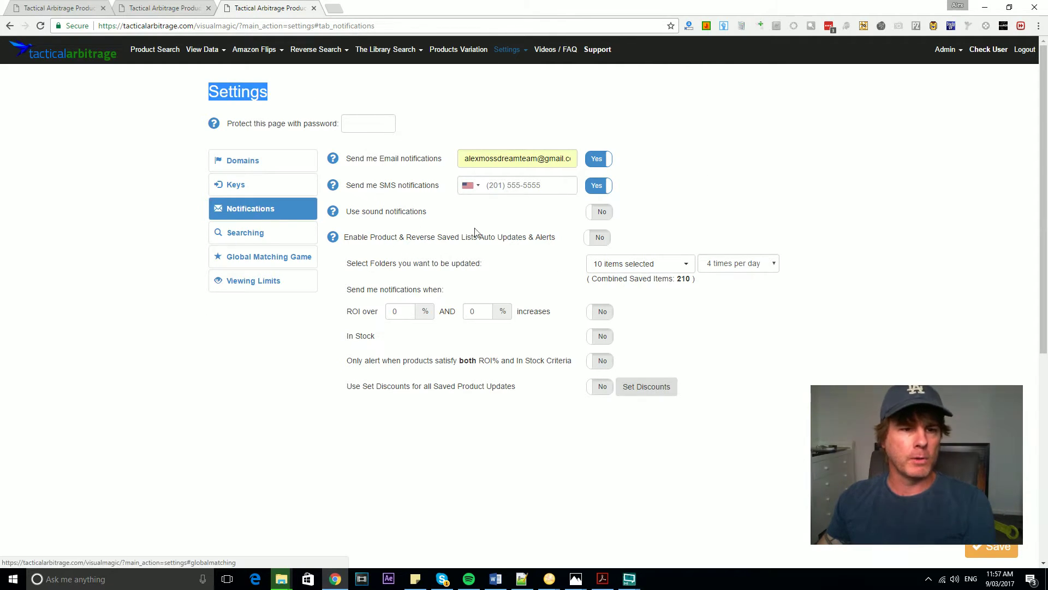
left_click(479, 250)
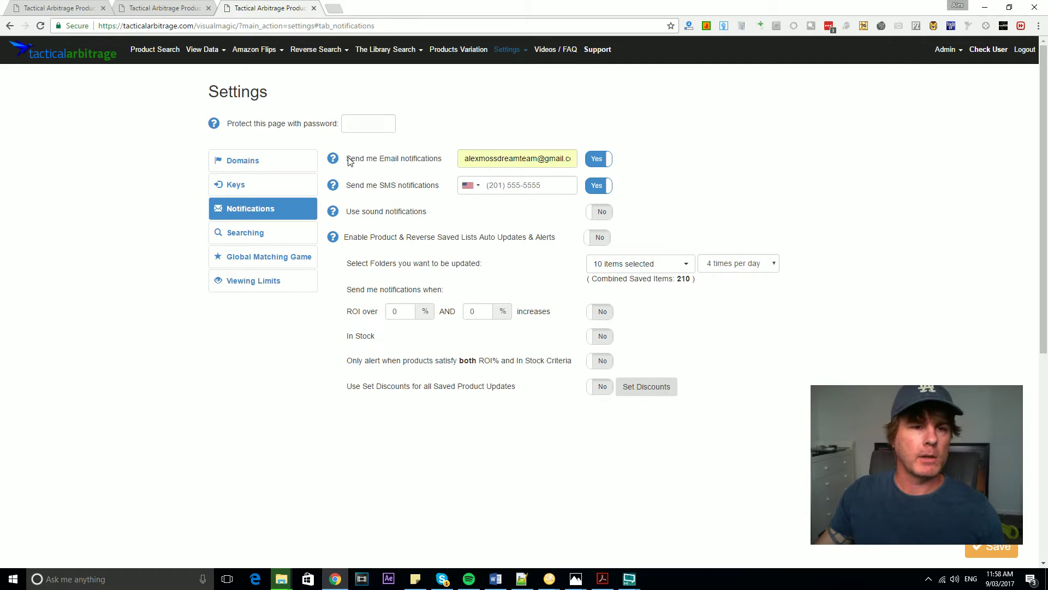
left_click_drag(348, 158, 442, 164)
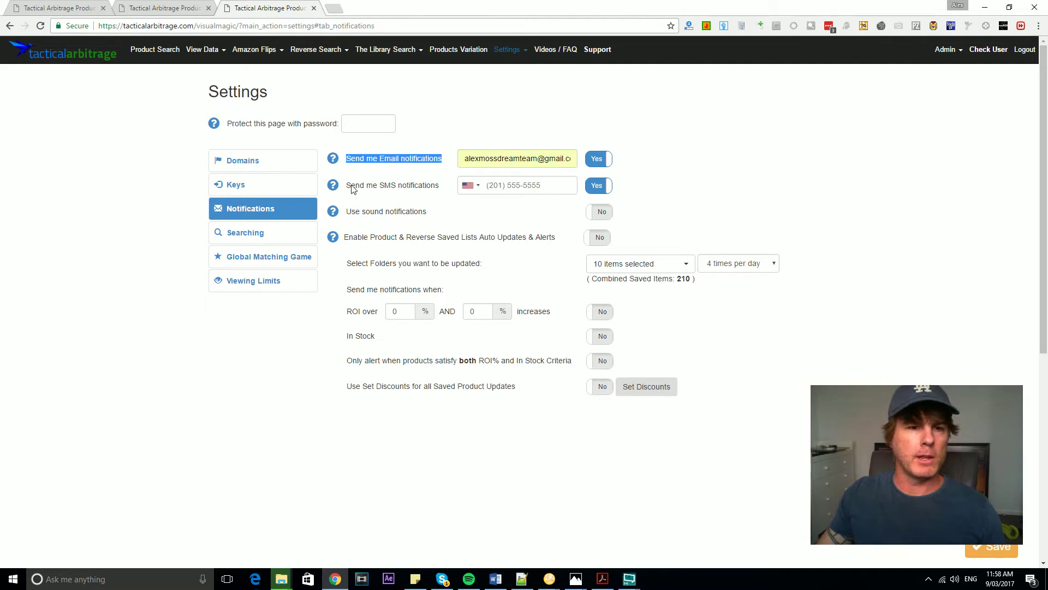
left_click_drag(347, 185, 451, 182)
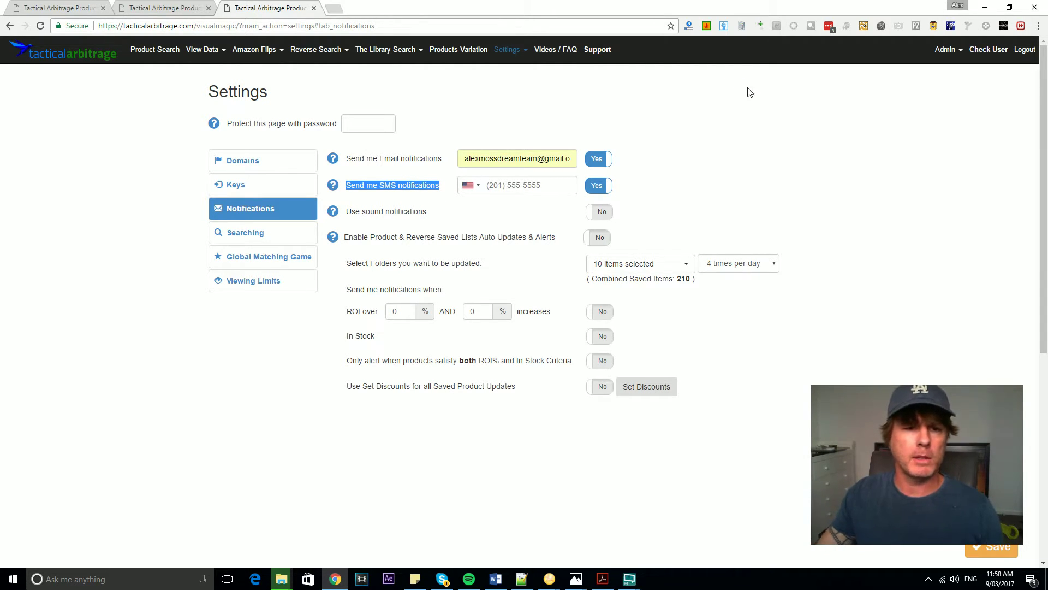
mouse_move(344, 240)
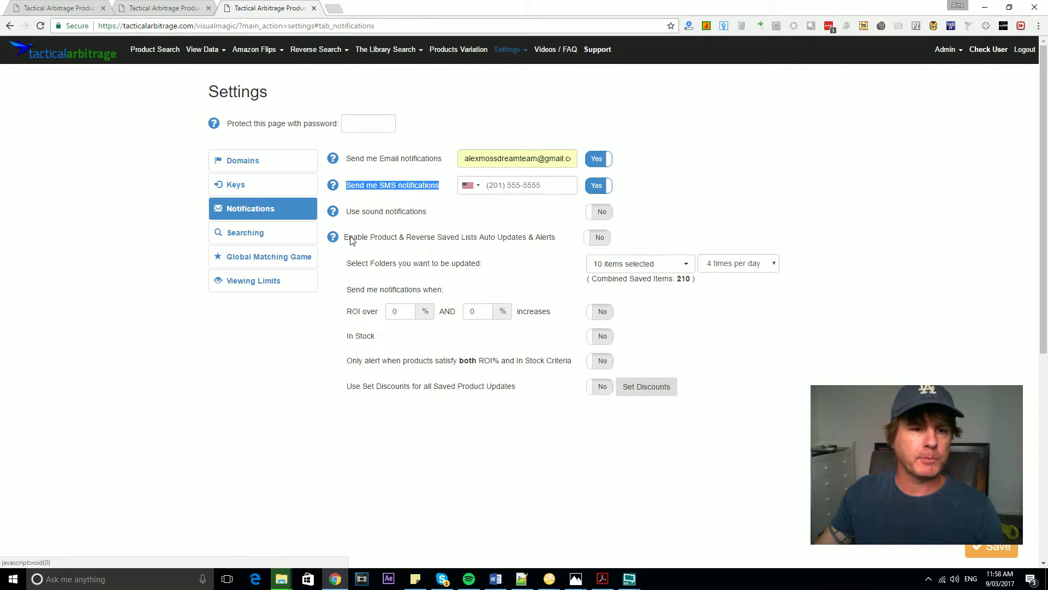
left_click_drag(345, 237, 446, 241)
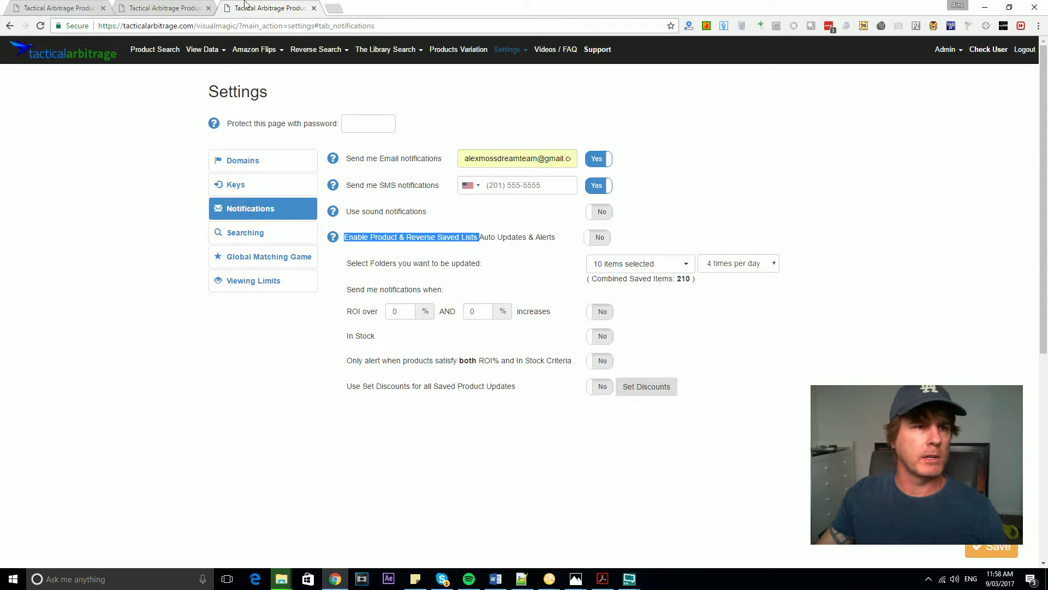
left_click(149, 7)
- Scroll down through the Price Update Test saved list and back up to the top
scroll(481, 191, "down", 3)
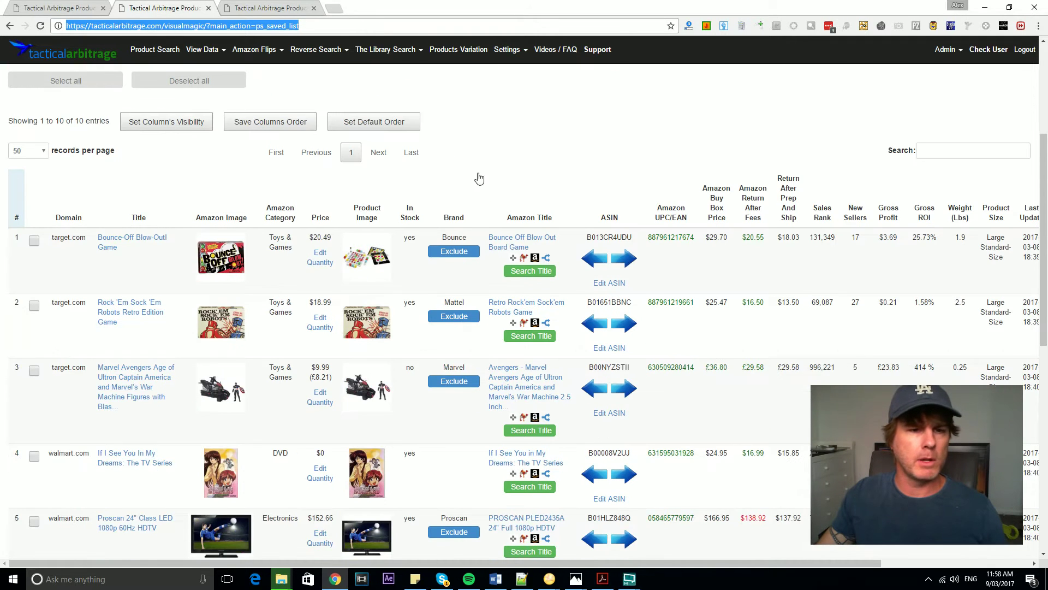
scroll(355, 206, "down", 4)
scroll(524, 278, "up", 6)
scroll(704, 277, "up", 2)
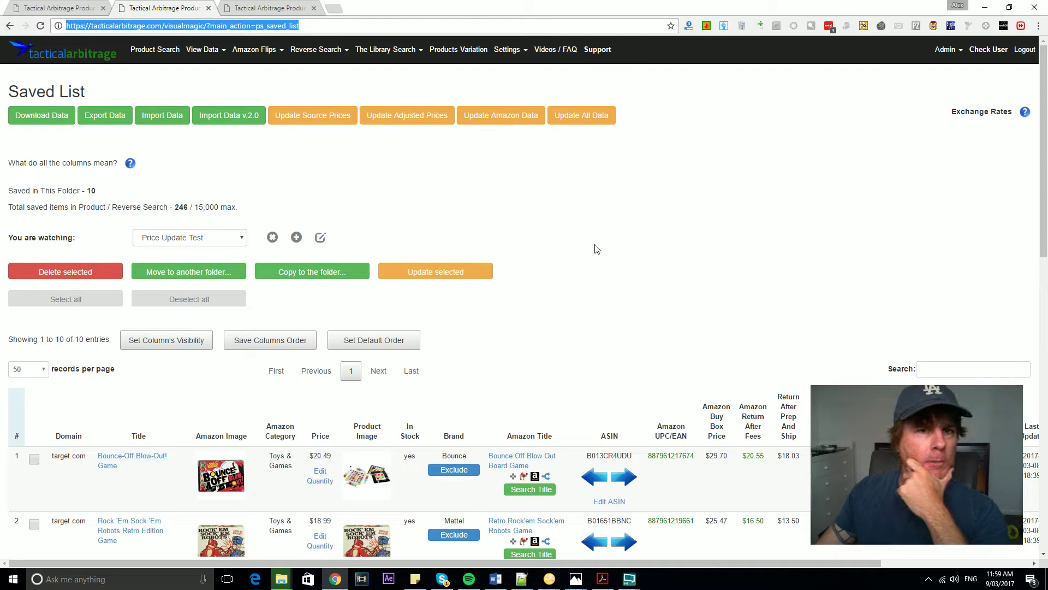
- Back on notification settings, switch Product & Reverse Saved Lists Auto Updates & Alerts to Yes
left_click(270, 7)
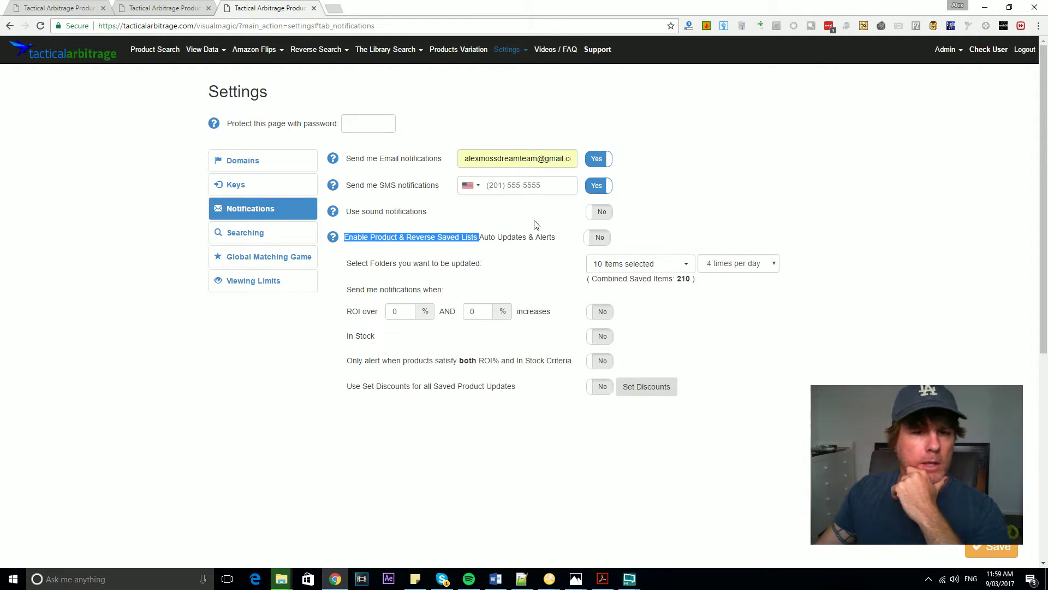
left_click(601, 243)
left_click(263, 410)
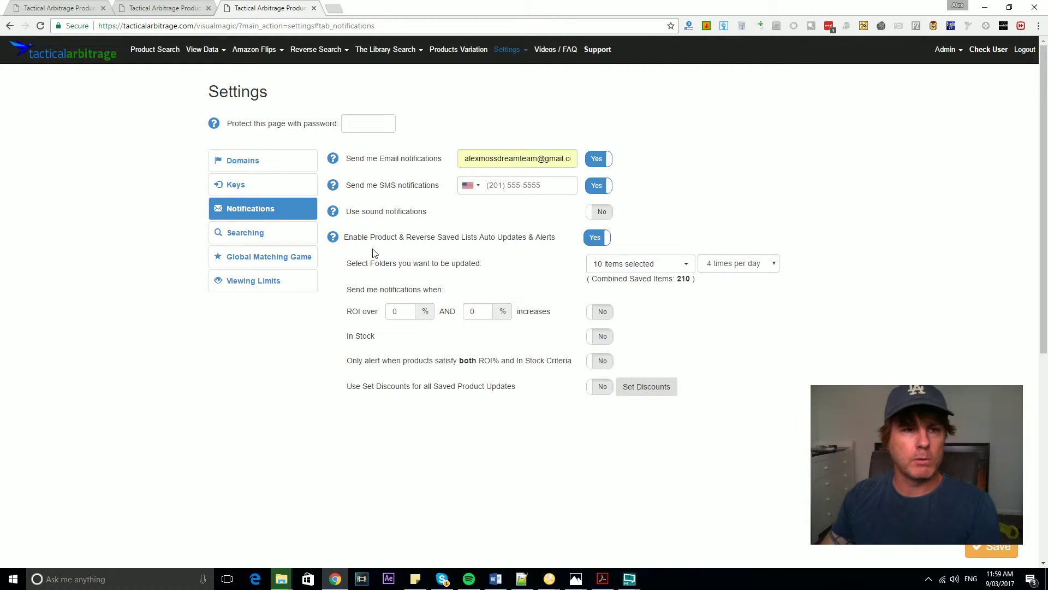
- On the Saved List, check the 'You are watching' folders, keeping Price Update Test selected
left_click(169, 8)
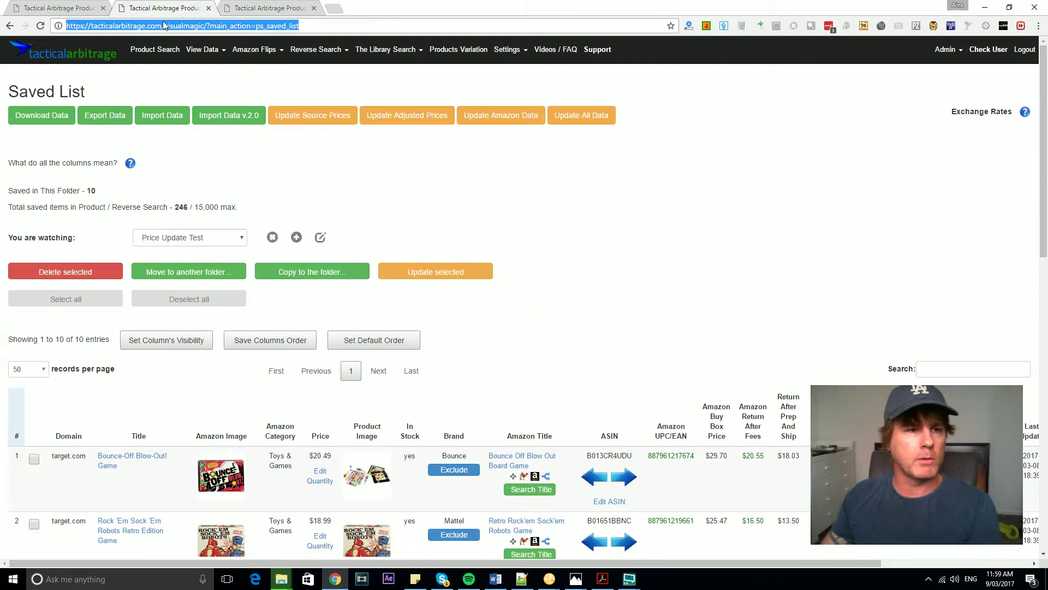
left_click(227, 235)
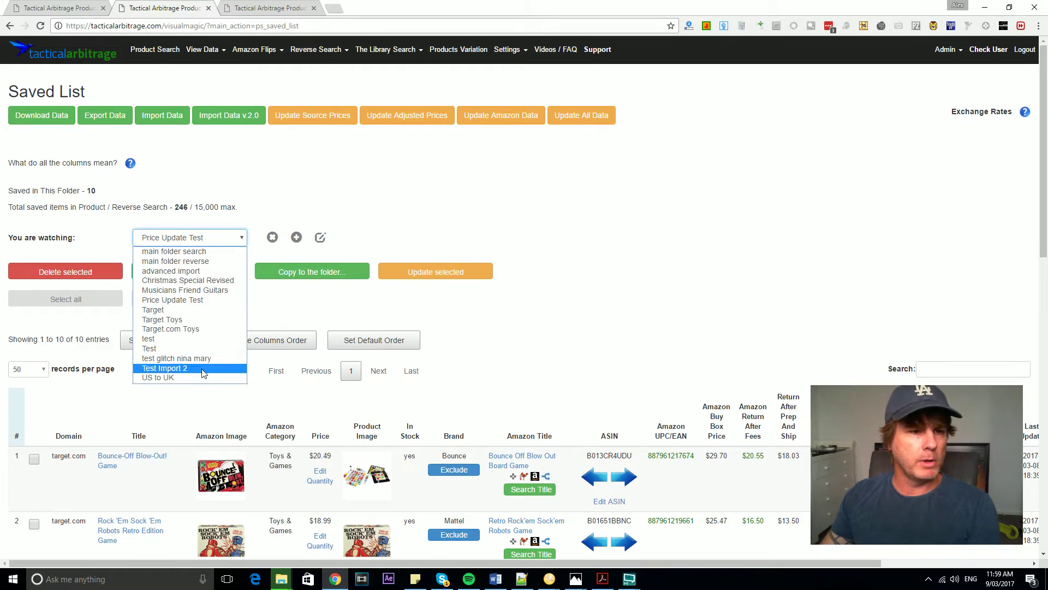
left_click(329, 170)
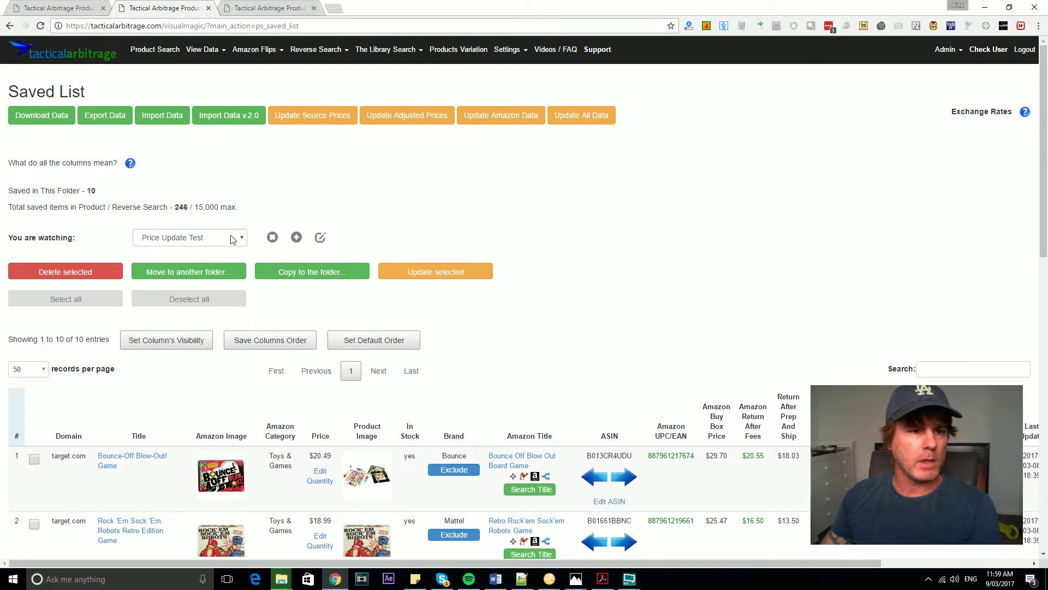
left_click(224, 241)
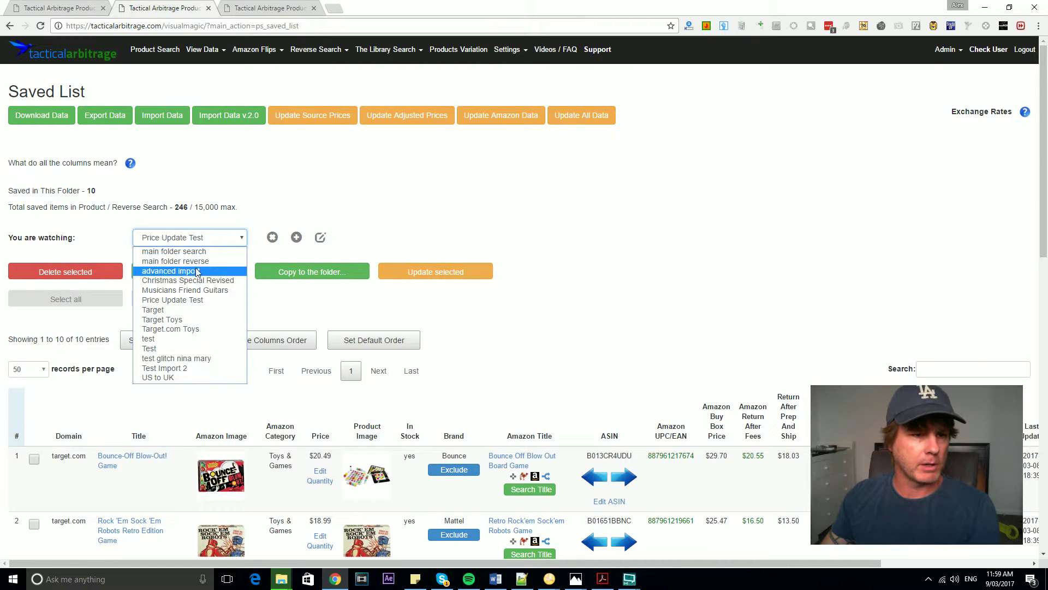
left_click(552, 213)
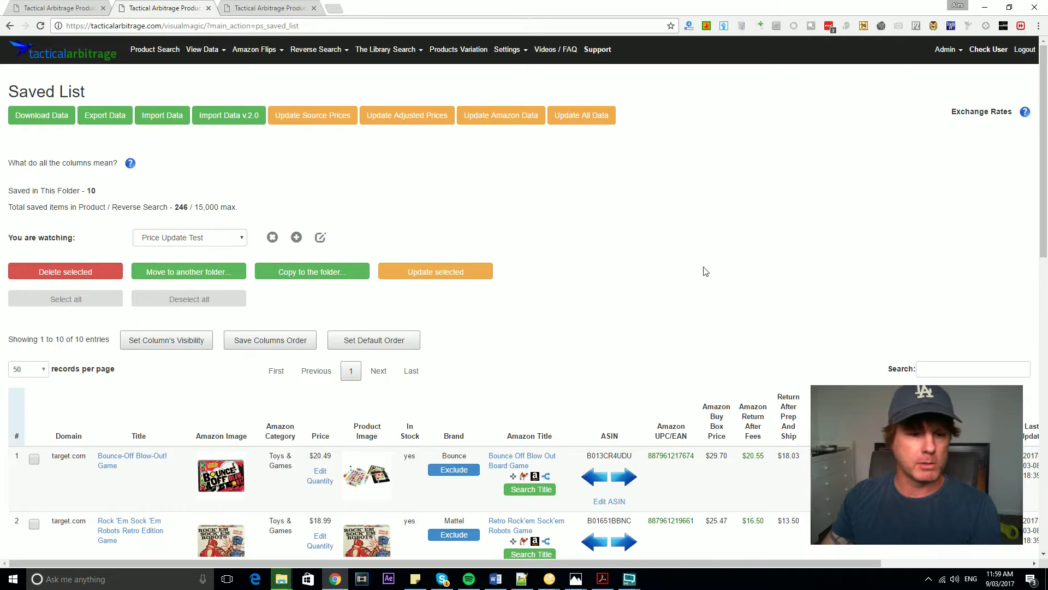
- Scroll the saved list, then return to the notification settings page
scroll(719, 253, "down", 6)
scroll(720, 258, "down", 4)
scroll(771, 419, "up", 10)
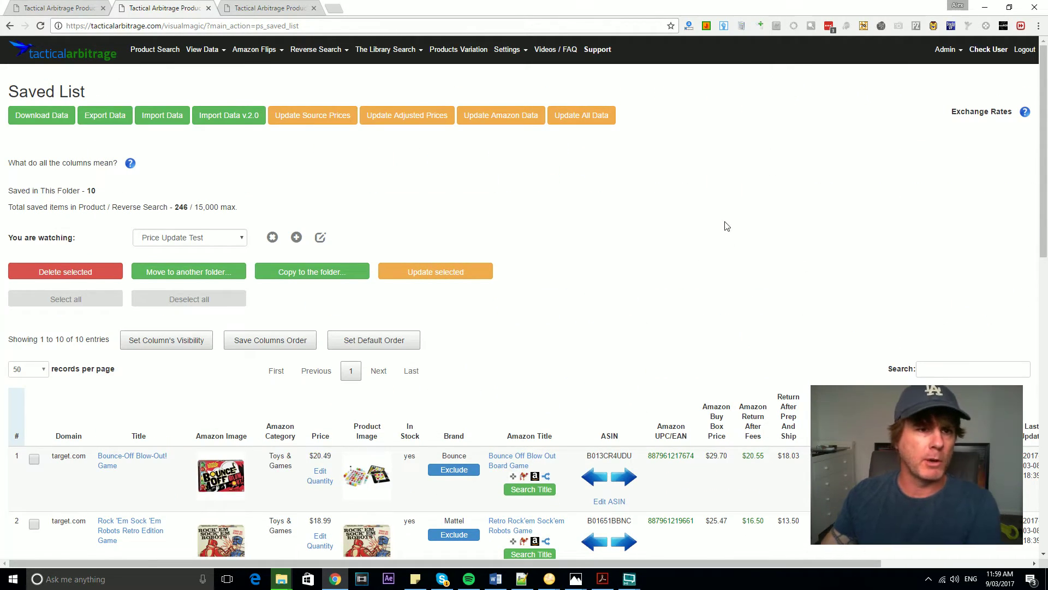
left_click(319, 10)
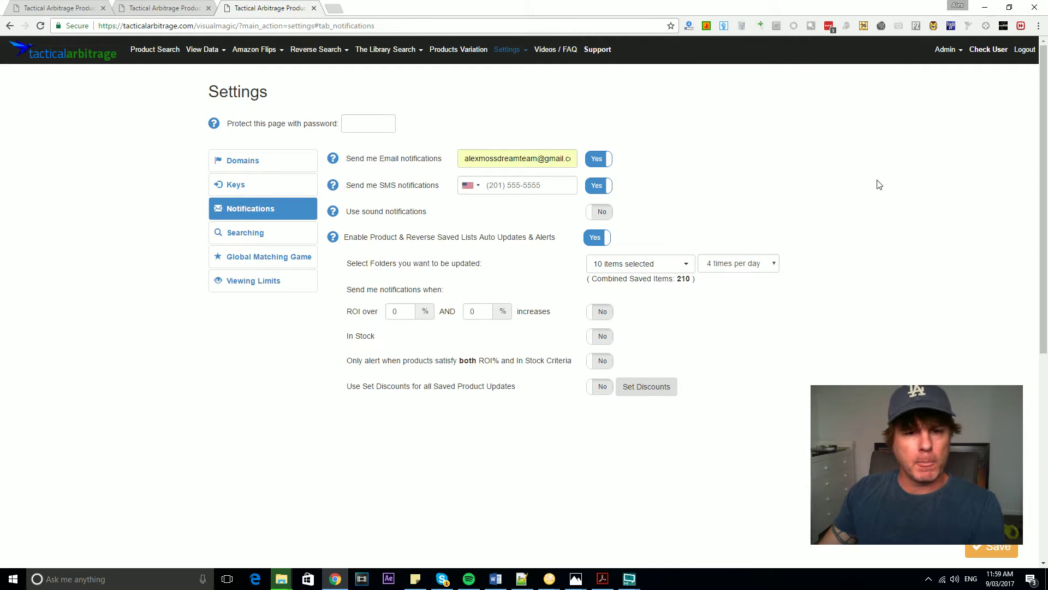
- Deselect all auto-update folders, then tick seven, including Target Toys, Musicians Friend Guitars and main folders
left_click(622, 264)
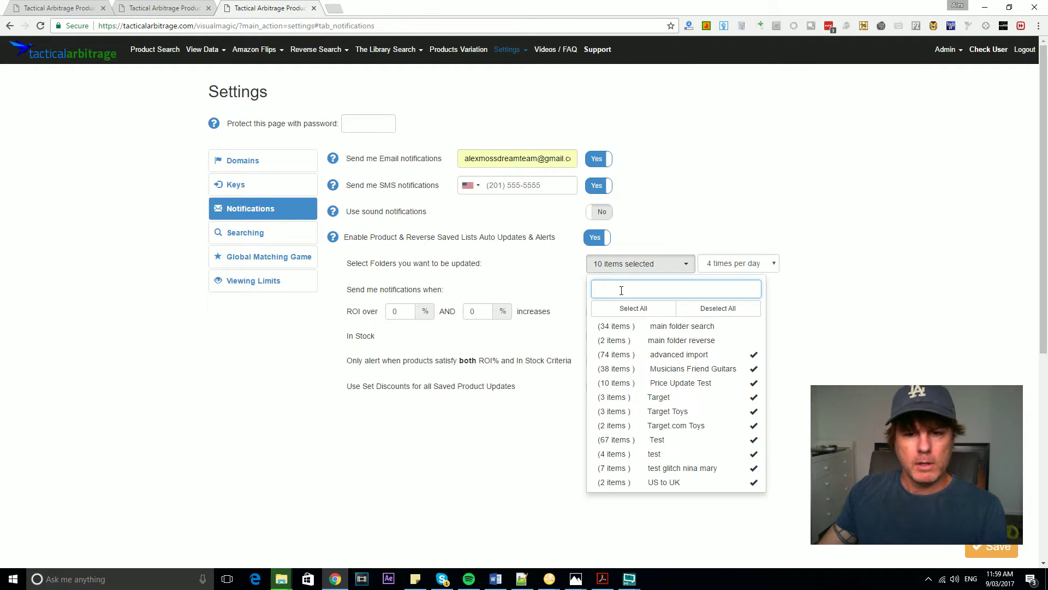
left_click(752, 310)
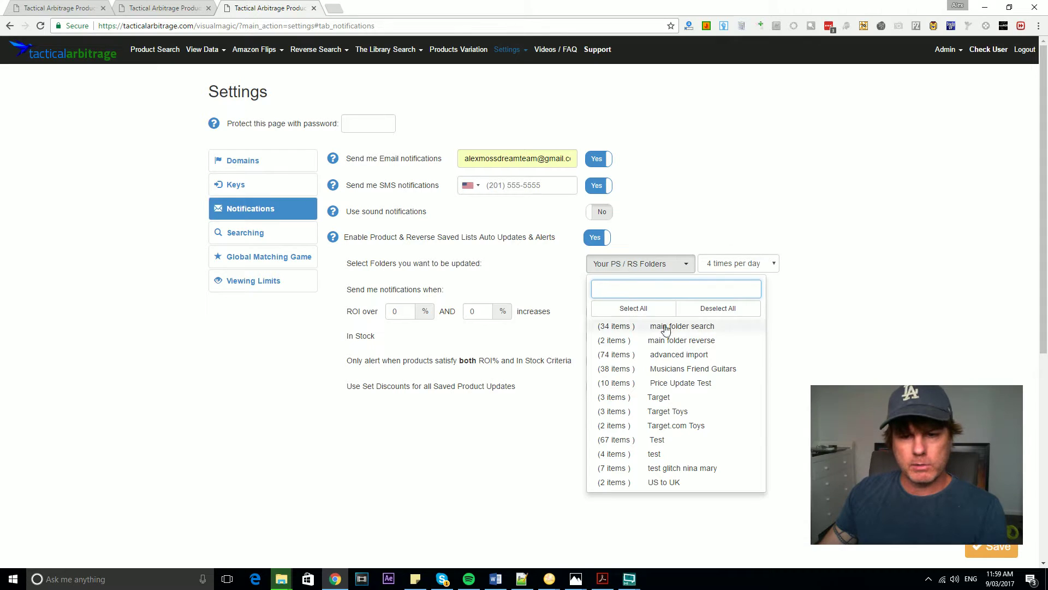
left_click(663, 357)
left_click(677, 382)
left_click(674, 426)
left_click(655, 454)
left_click(673, 413)
left_click(677, 382)
left_click(675, 369)
left_click(677, 326)
left_click(691, 345)
left_click(806, 283)
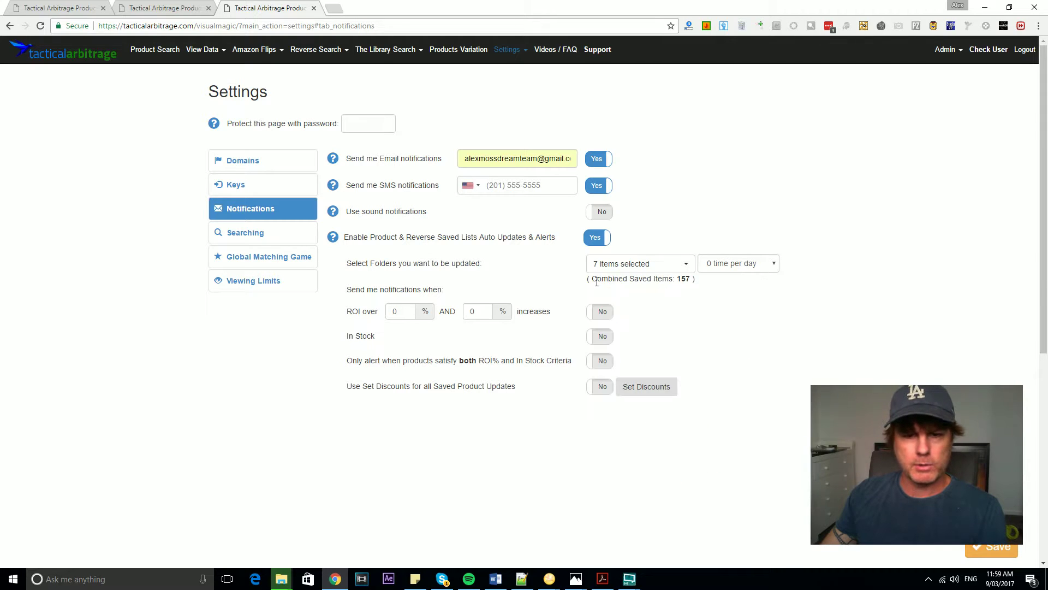
- Highlight the combined count showing 157 saved items across the selected folders
left_click_drag(590, 280, 696, 281)
left_click(705, 293)
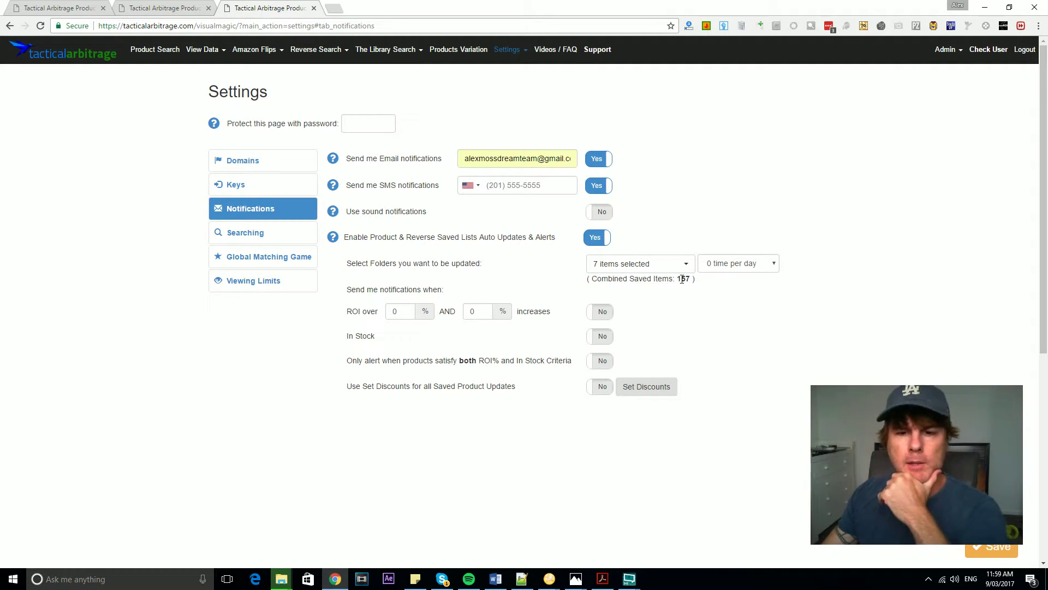
double_click(684, 279)
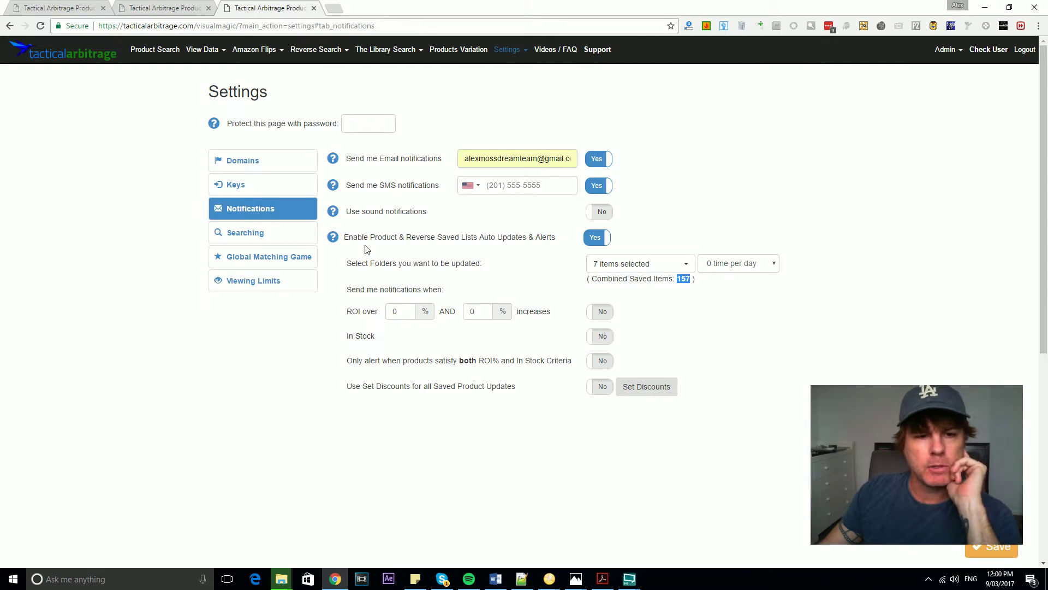
mouse_move(333, 238)
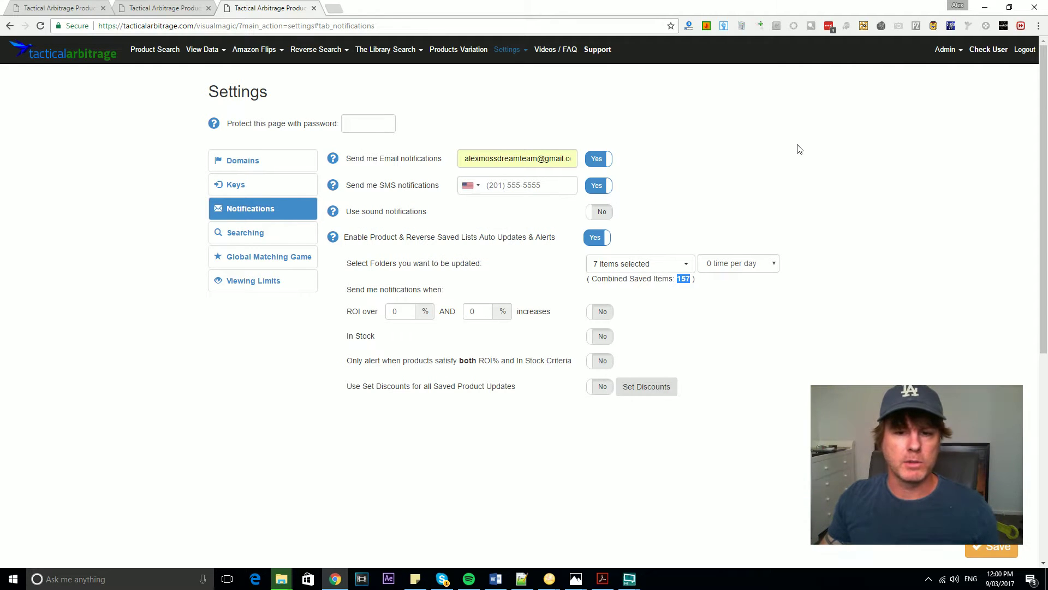
- Set saved-list updates to 4 times per day and the ROI over threshold to 10
left_click(859, 233)
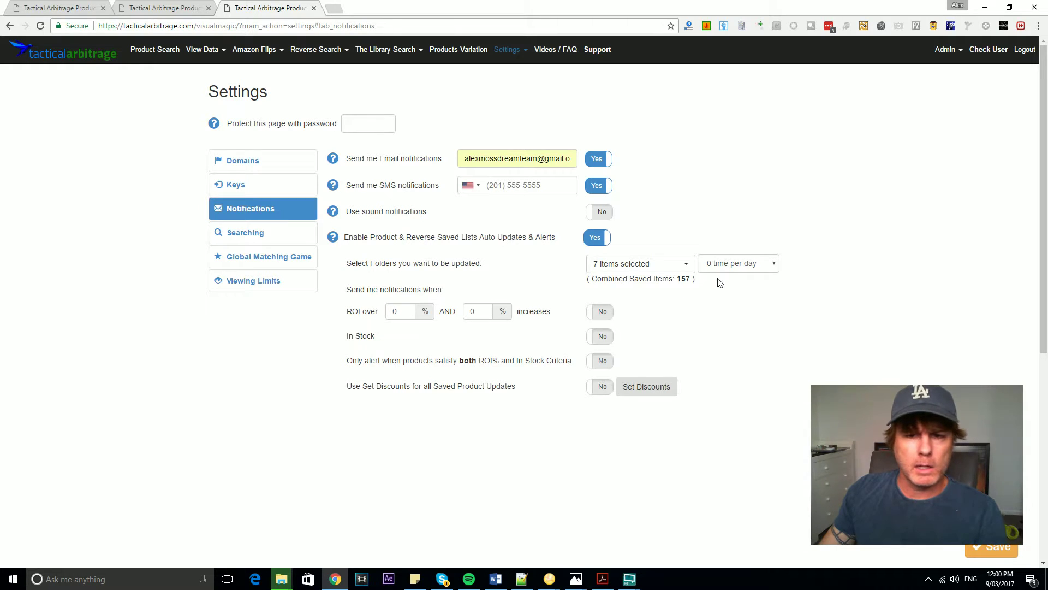
left_click(726, 264)
left_click(720, 321)
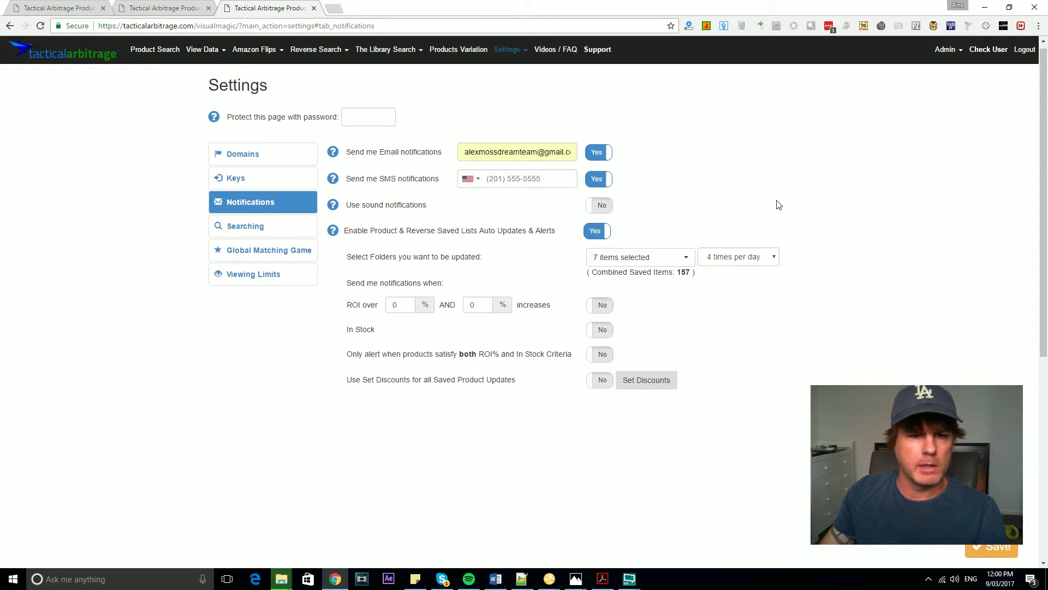
scroll(780, 205, "down", 1)
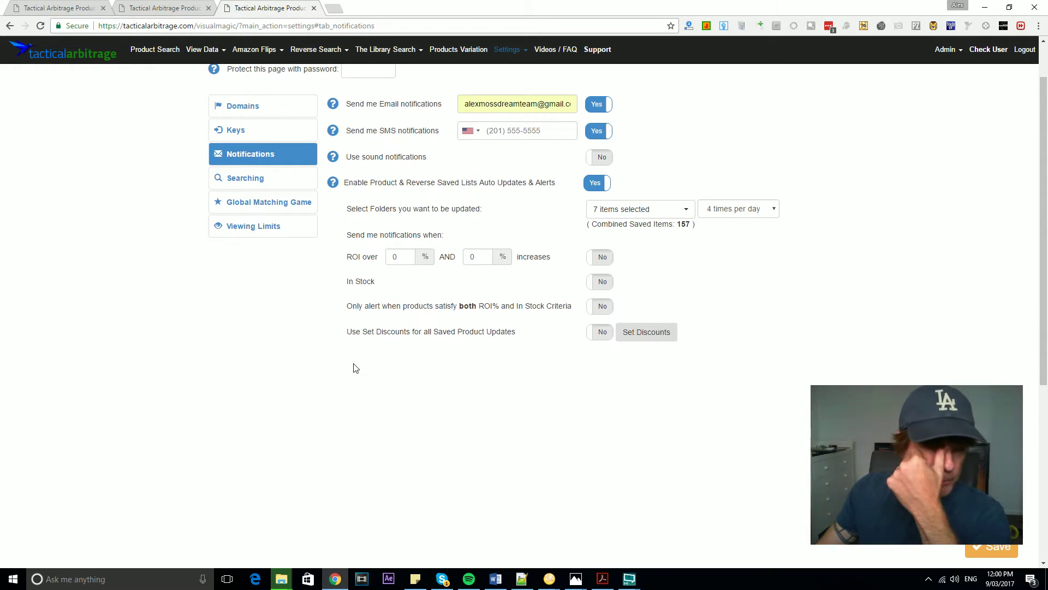
double_click(395, 257)
type("10")
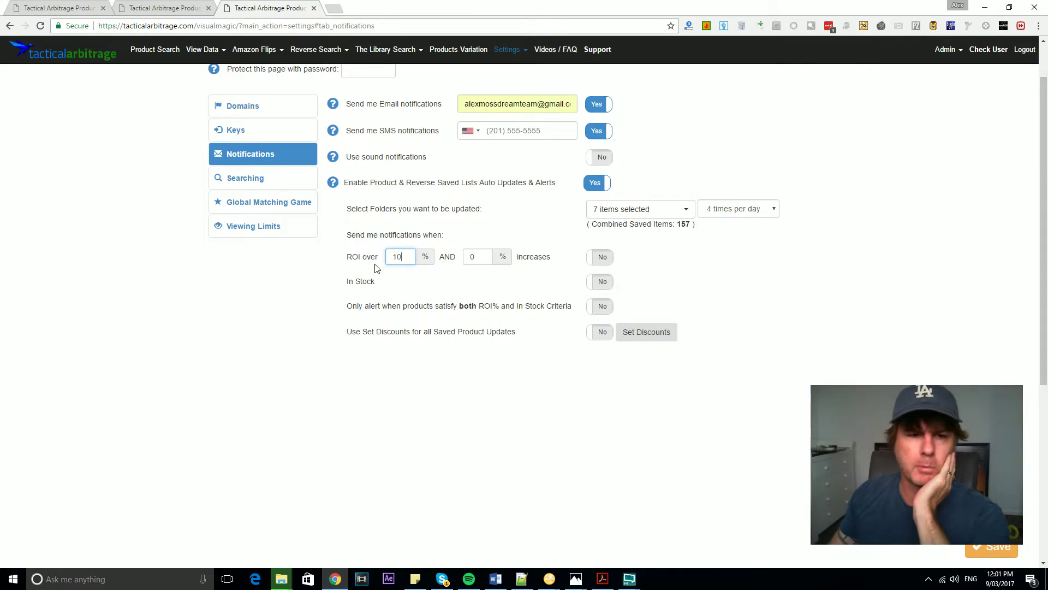
left_click(412, 381)
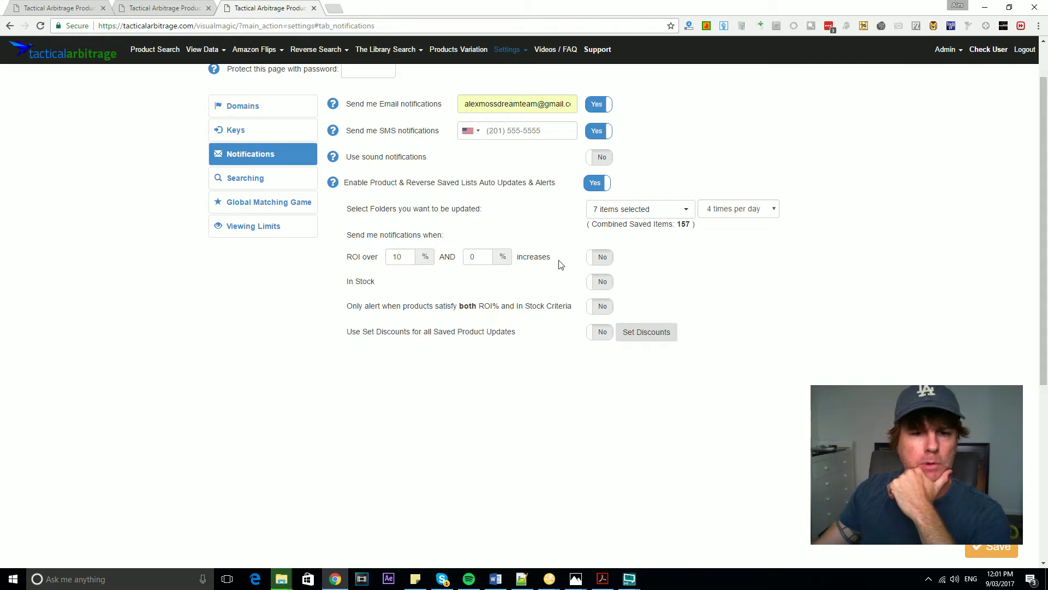
- Point out the AND link and the increases condition beside the ROI threshold
double_click(443, 259)
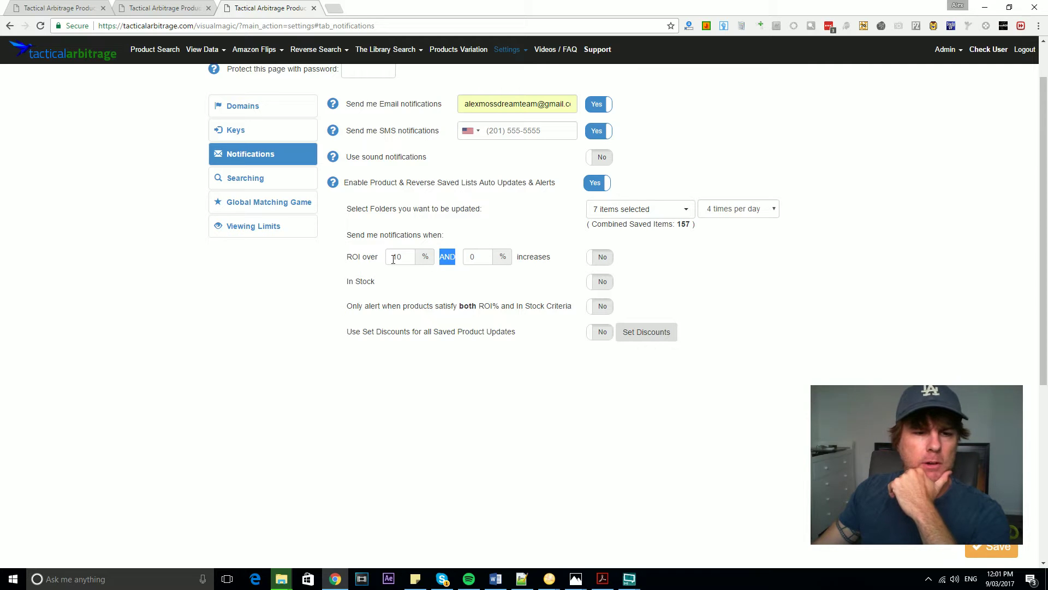
left_click(449, 256)
double_click(449, 255)
double_click(523, 257)
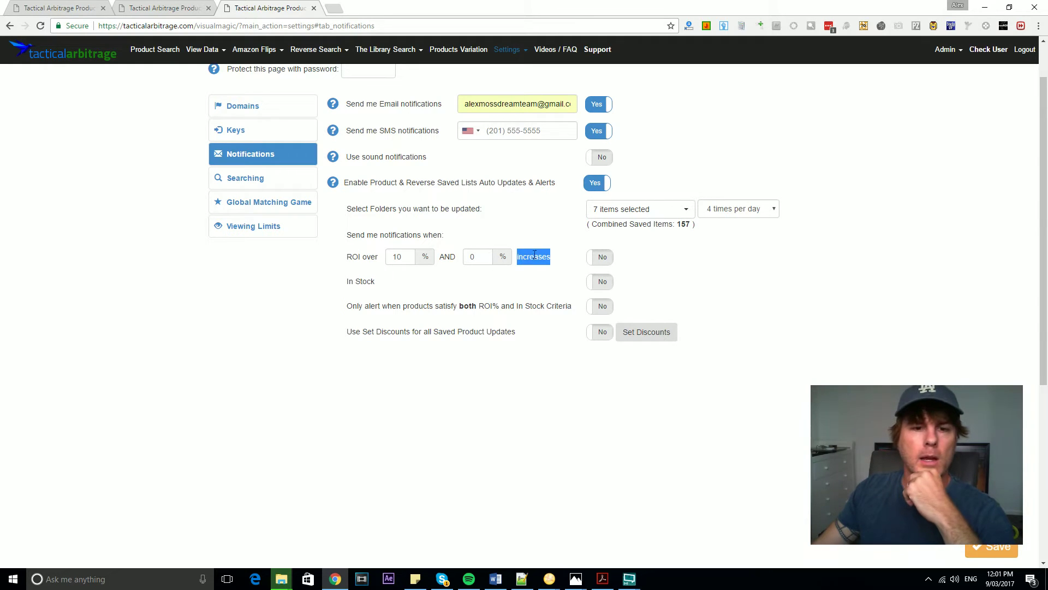
left_click(536, 232)
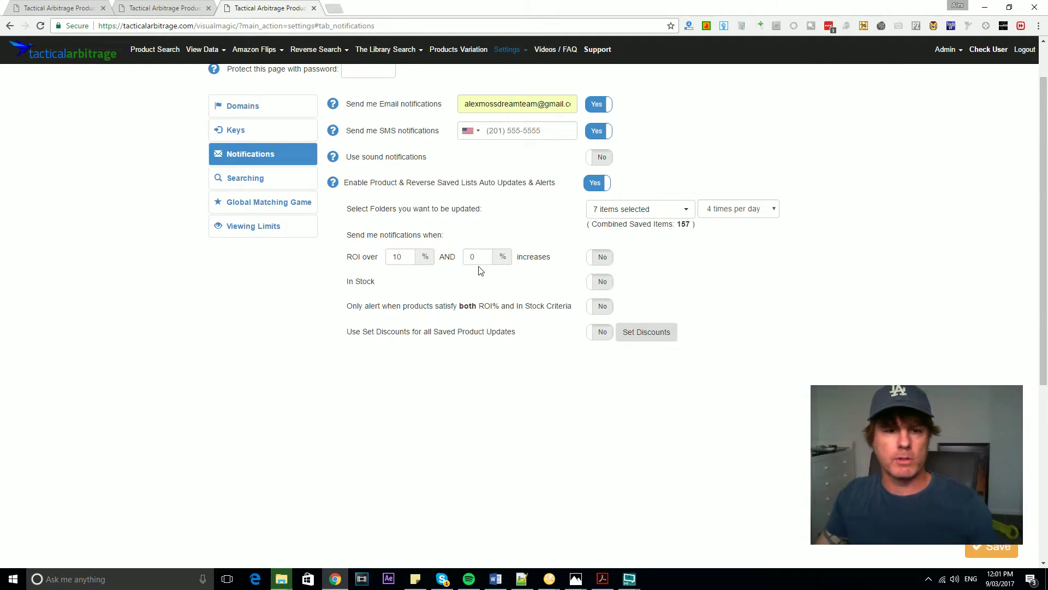
- Switch both the ROI increases alert and the In Stock alert to Yes
left_click(594, 256)
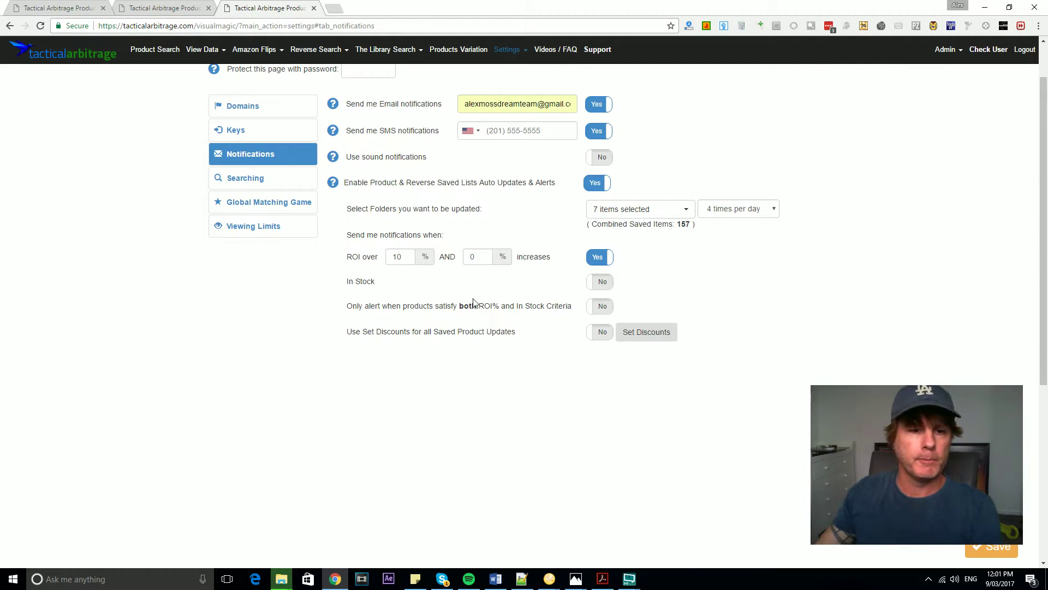
left_click_drag(348, 282, 374, 282)
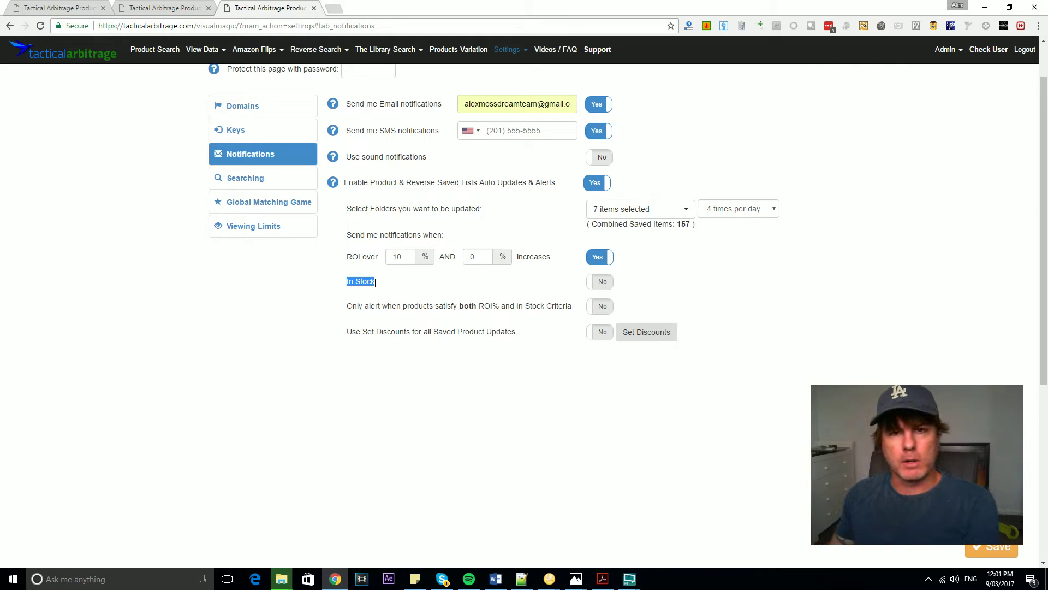
left_click(608, 286)
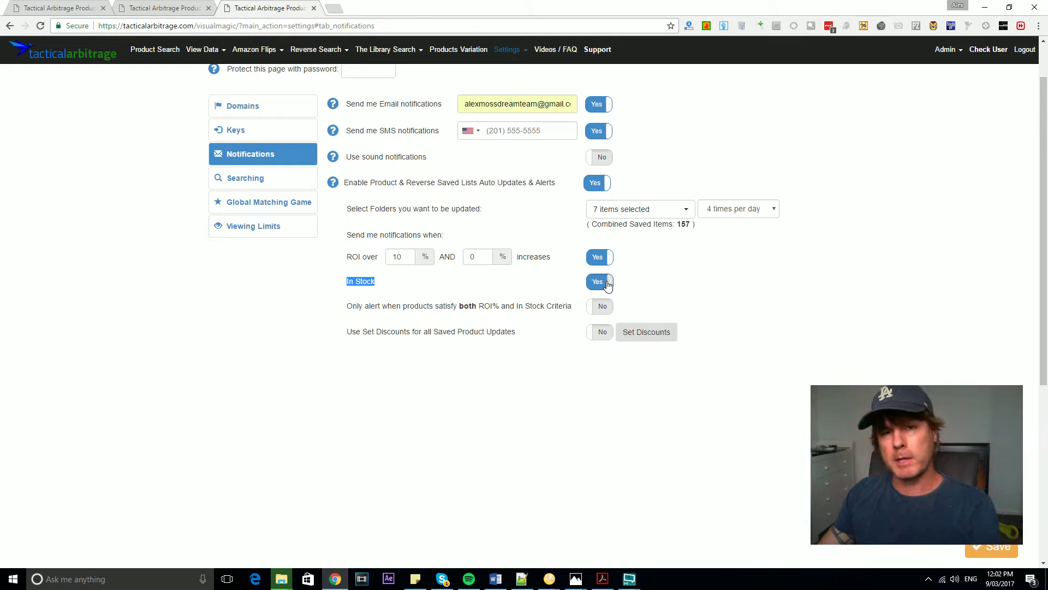
left_click(386, 284)
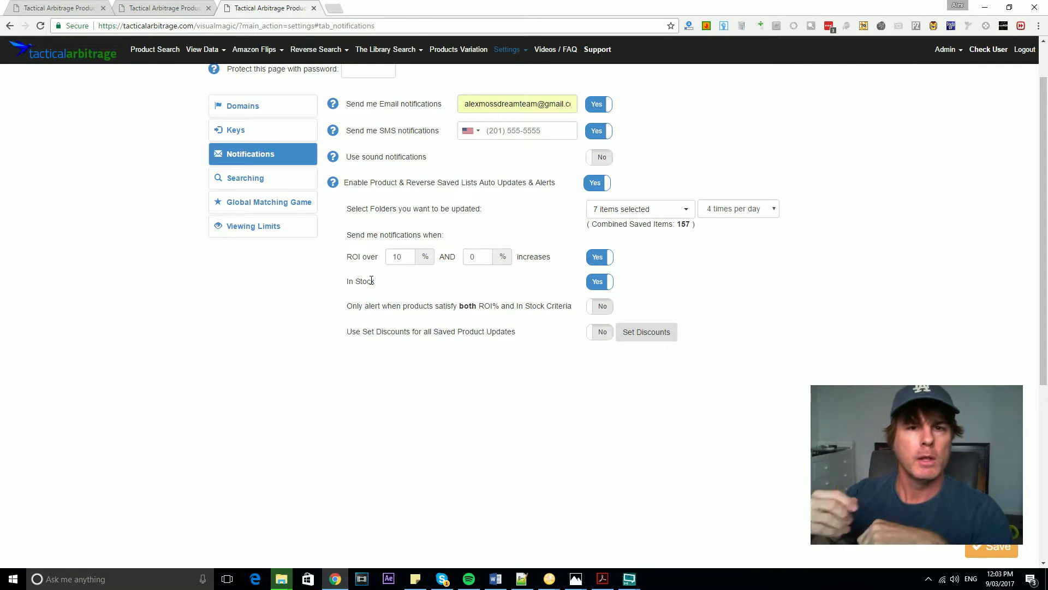
- Start a Support ticket with subject 'Bug Report - Out of Stock issue', cursor in Tell Us More
left_click(604, 49)
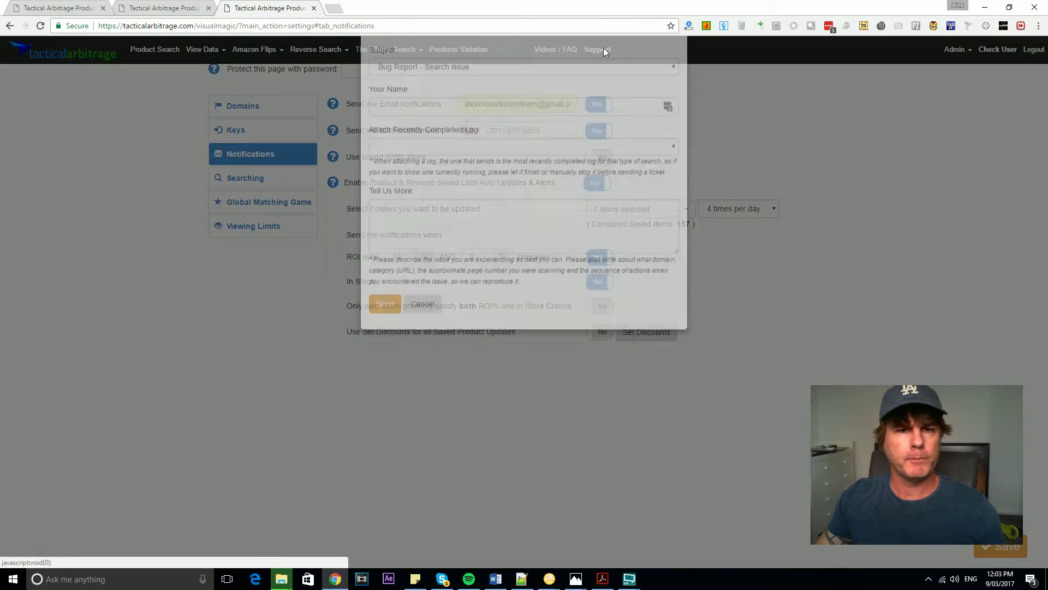
left_click(567, 113)
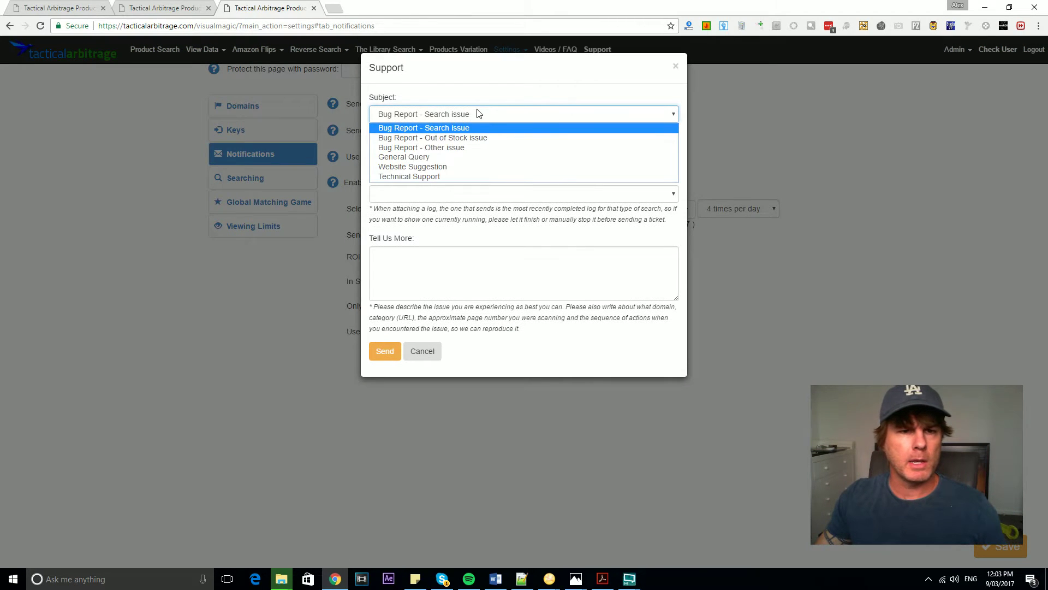
left_click(472, 137)
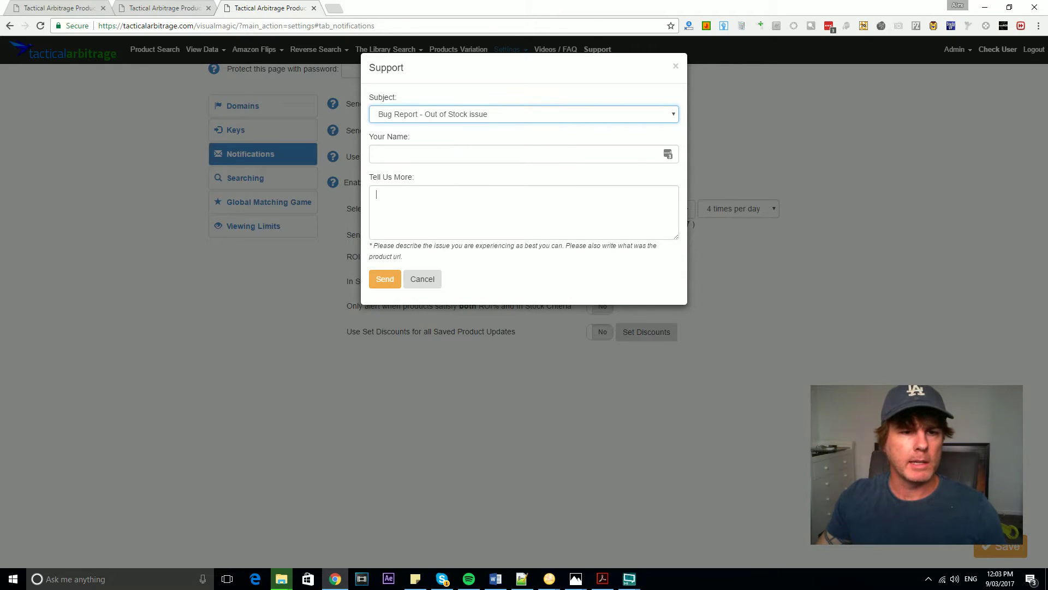
left_click(415, 205)
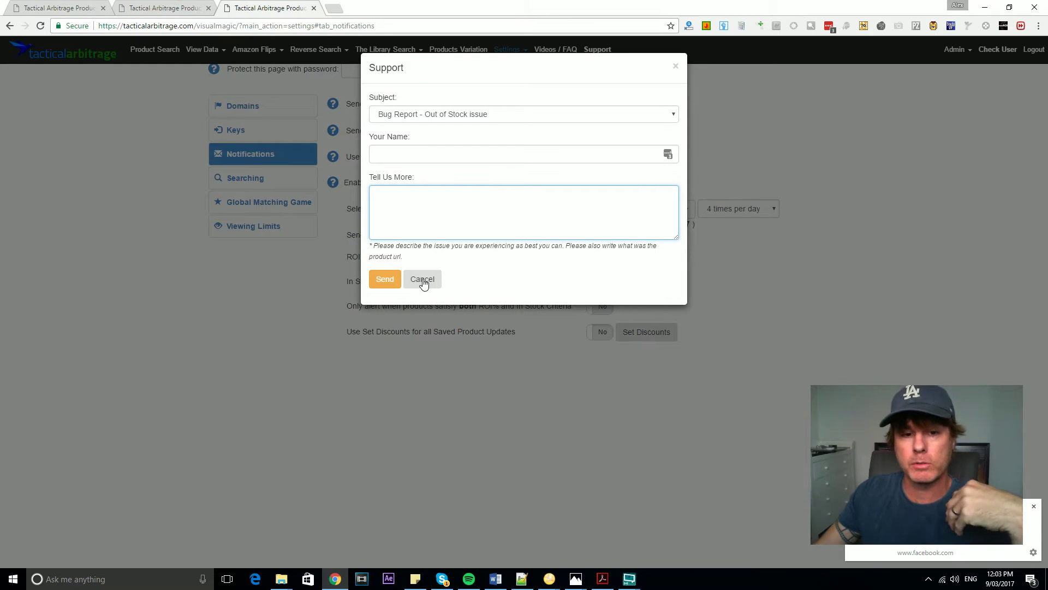
- Cancel the Support form and set 'Only alert when products satisfy both ROI% and In Stock Criteria' to Yes
left_click(422, 279)
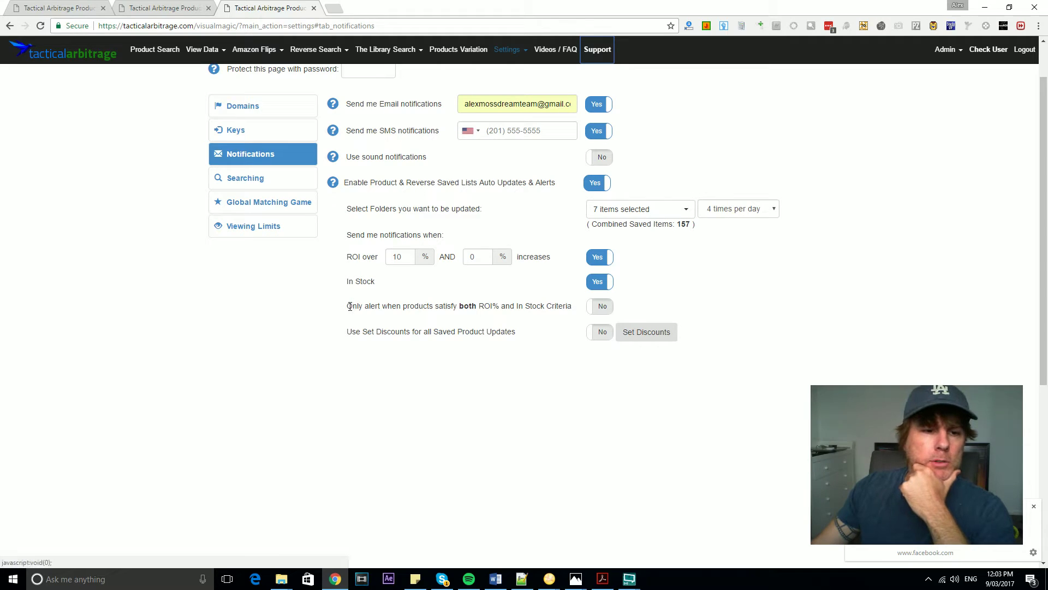
left_click_drag(347, 305, 572, 306)
left_click(567, 306)
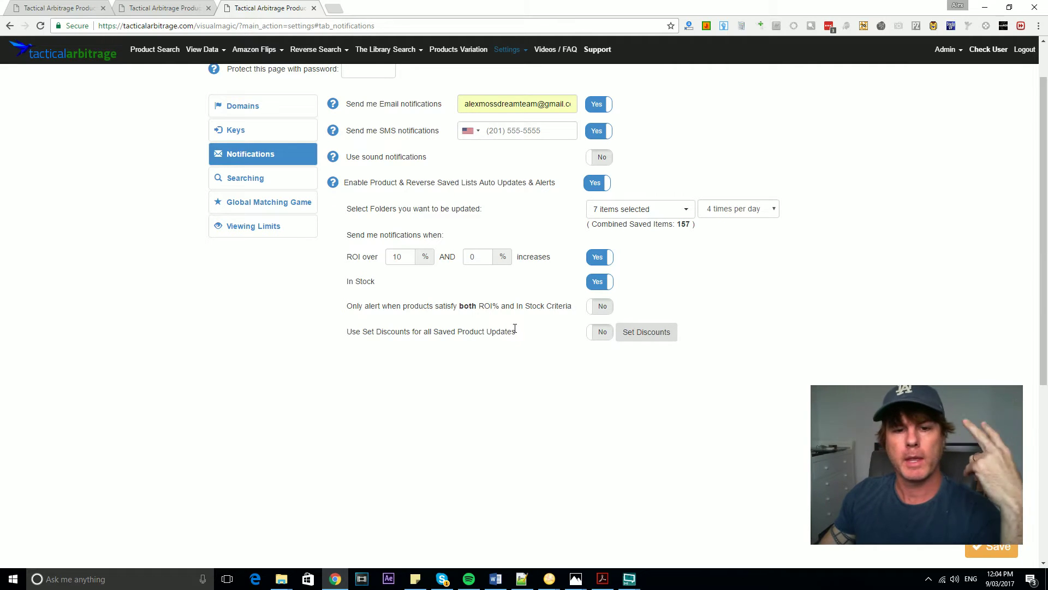
left_click(600, 307)
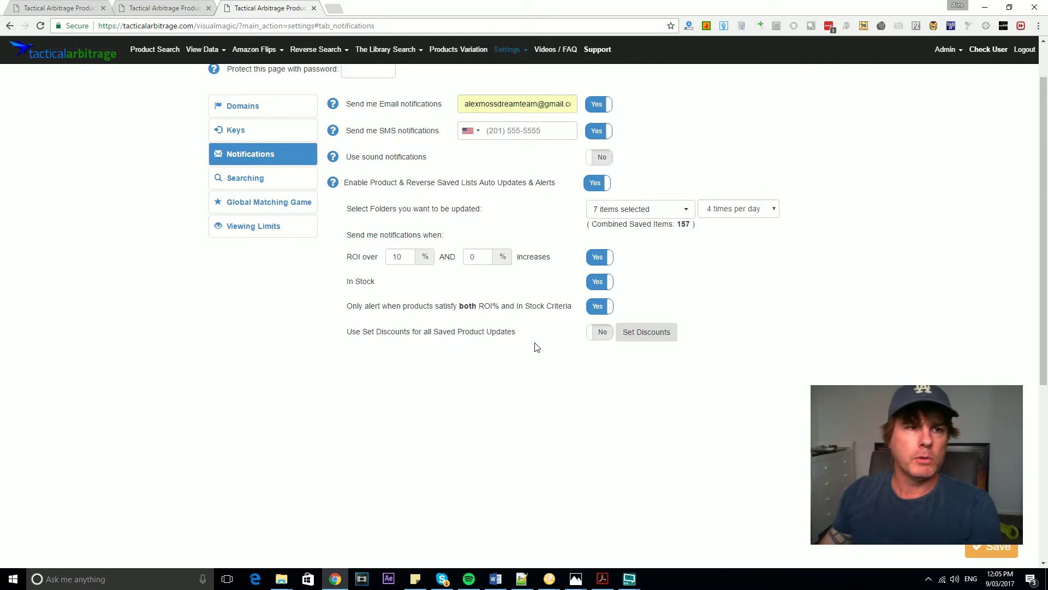
- On the Saved List, make the Adjusted Price column visible and save the change
left_click(164, 8)
scroll(343, 262, "down", 3)
scroll(343, 262, "up", 2)
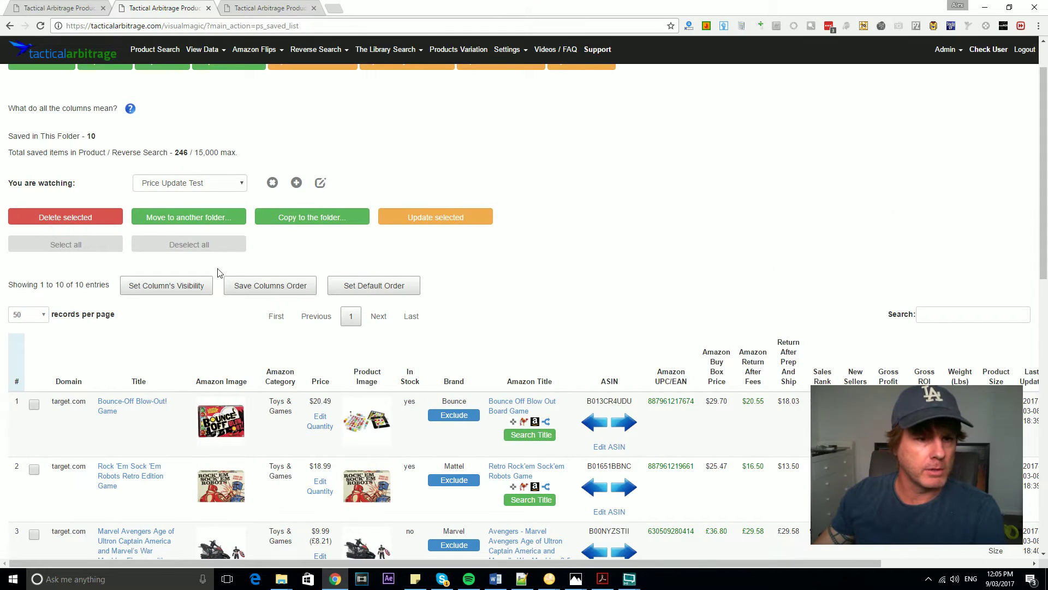
left_click(176, 286)
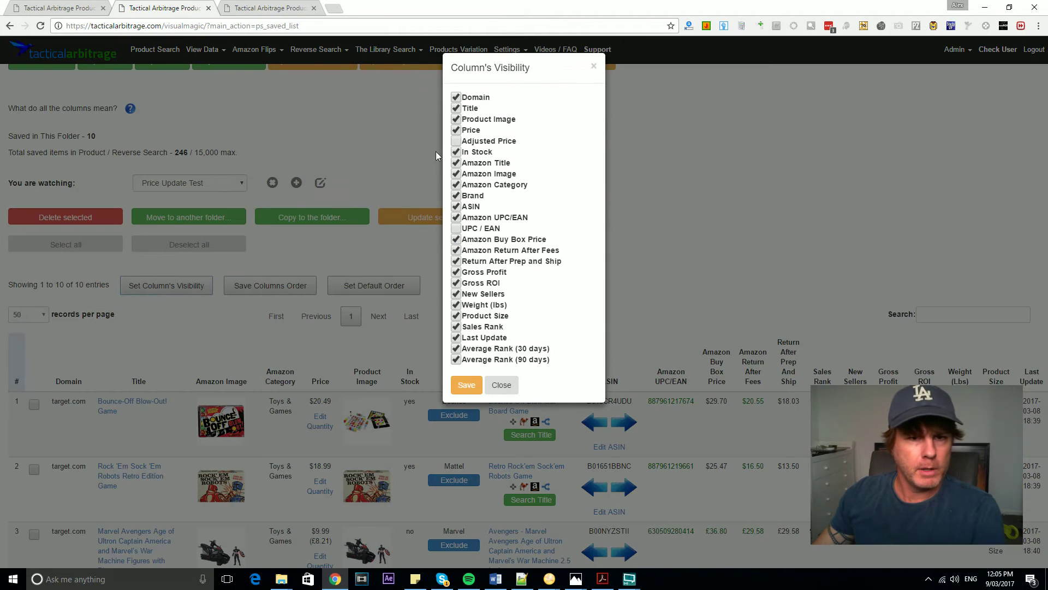
left_click(455, 141)
left_click(466, 385)
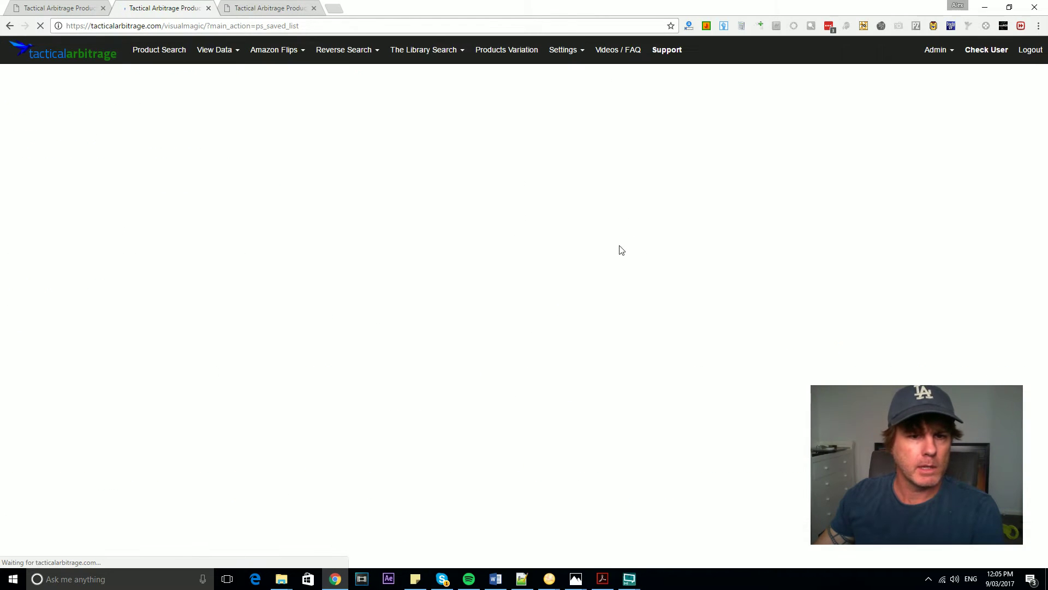
- Move Adjusted Price next to Price and review the first product's adjusted price and Gross ROI
scroll(210, 363, "down", 2)
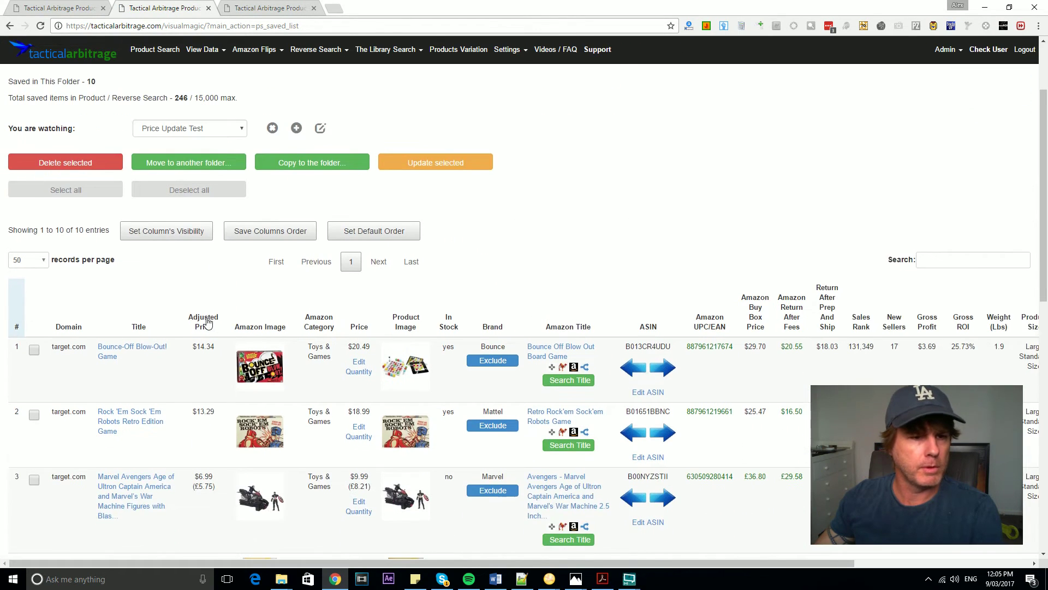
left_click_drag(204, 322, 364, 323)
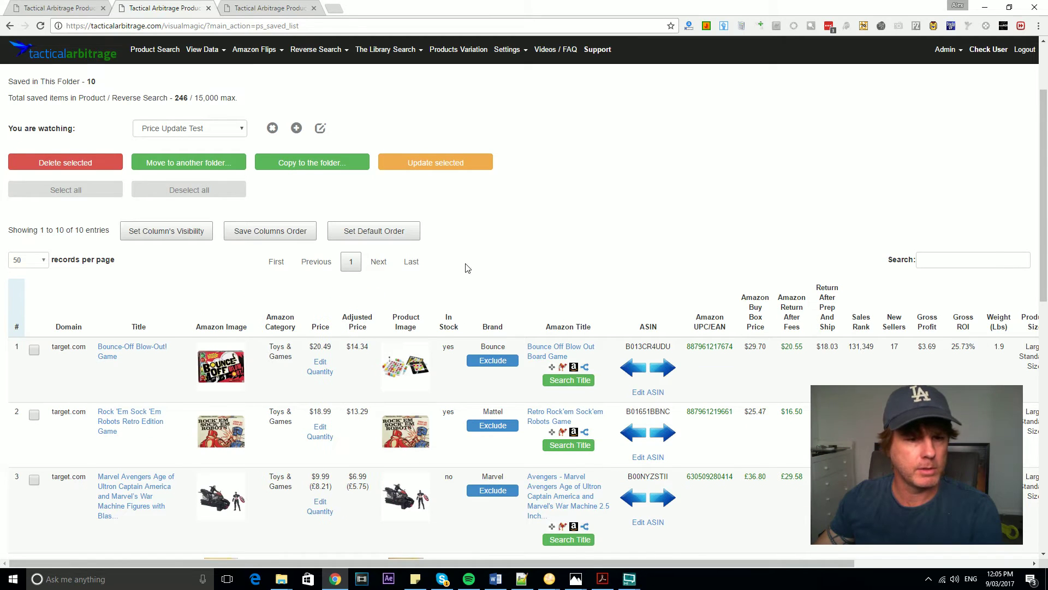
scroll(465, 268, "down", 2)
scroll(462, 195, "down", 1)
scroll(323, 295, "up", 2)
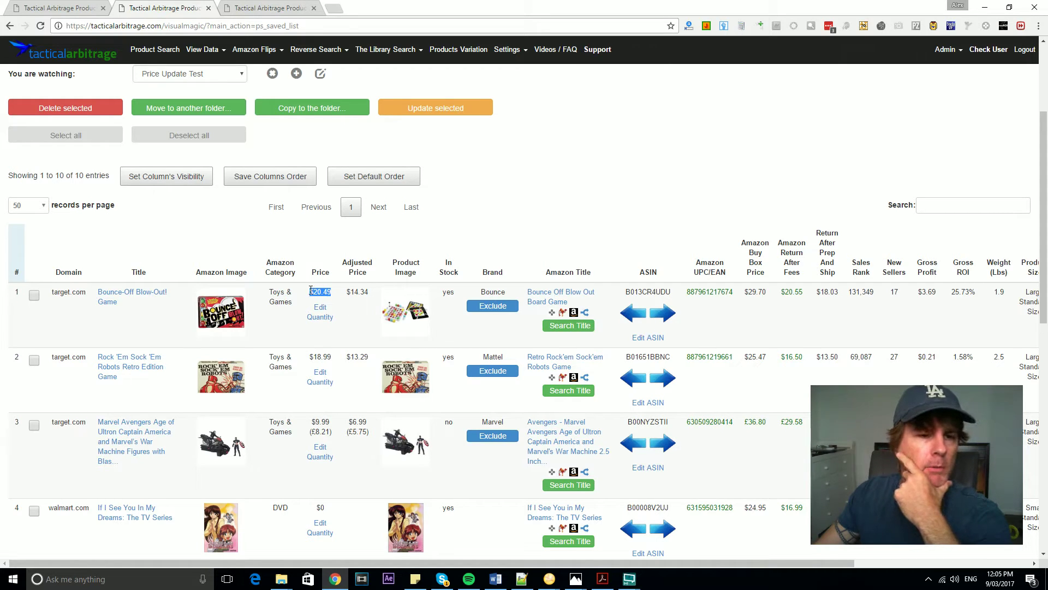
mouse_move(203, 316)
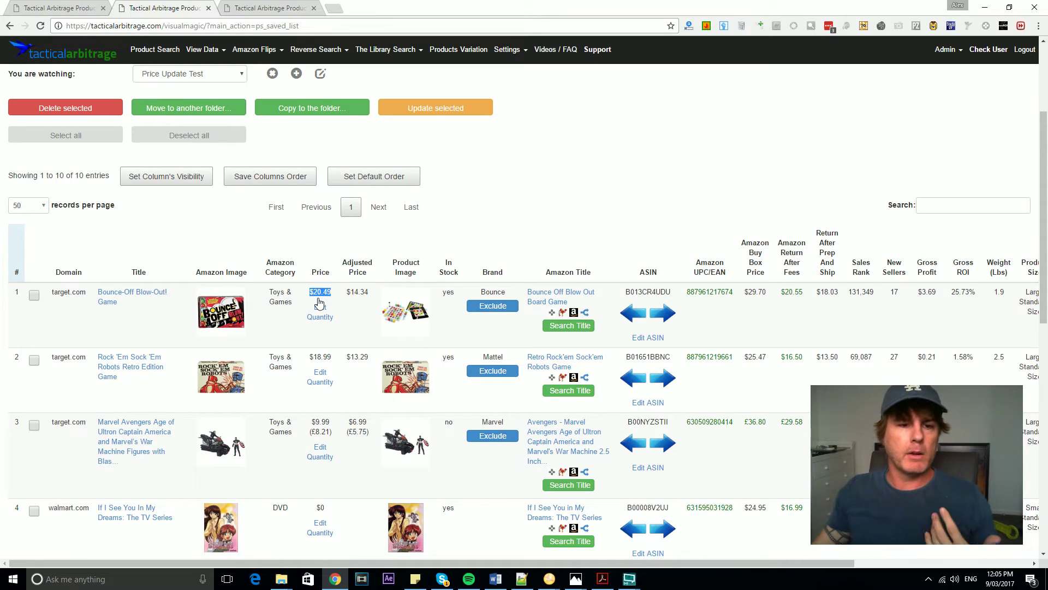
left_click_drag(359, 293, 368, 293)
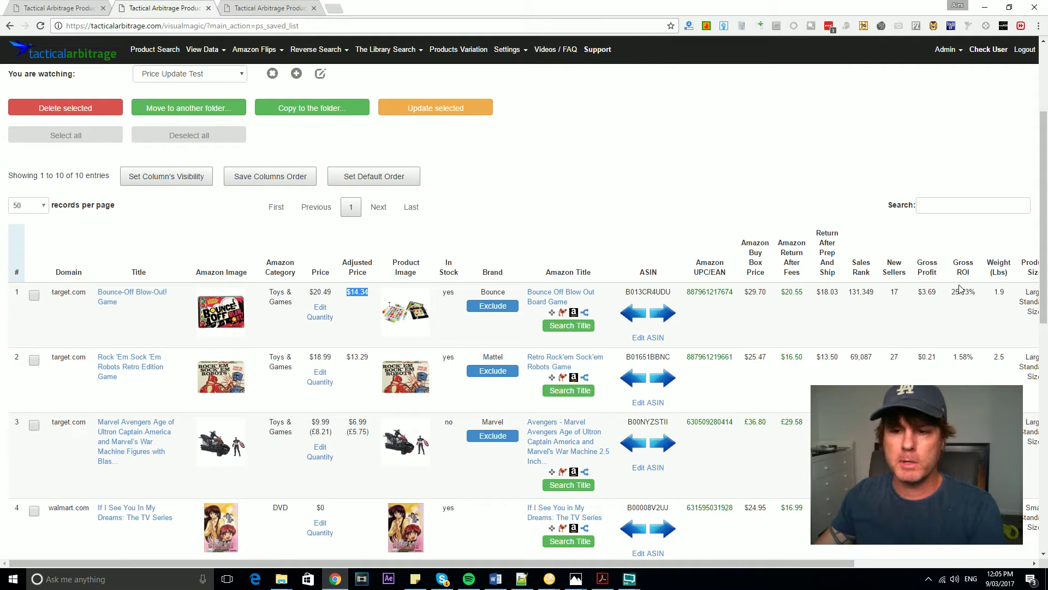
left_click_drag(952, 292, 965, 292)
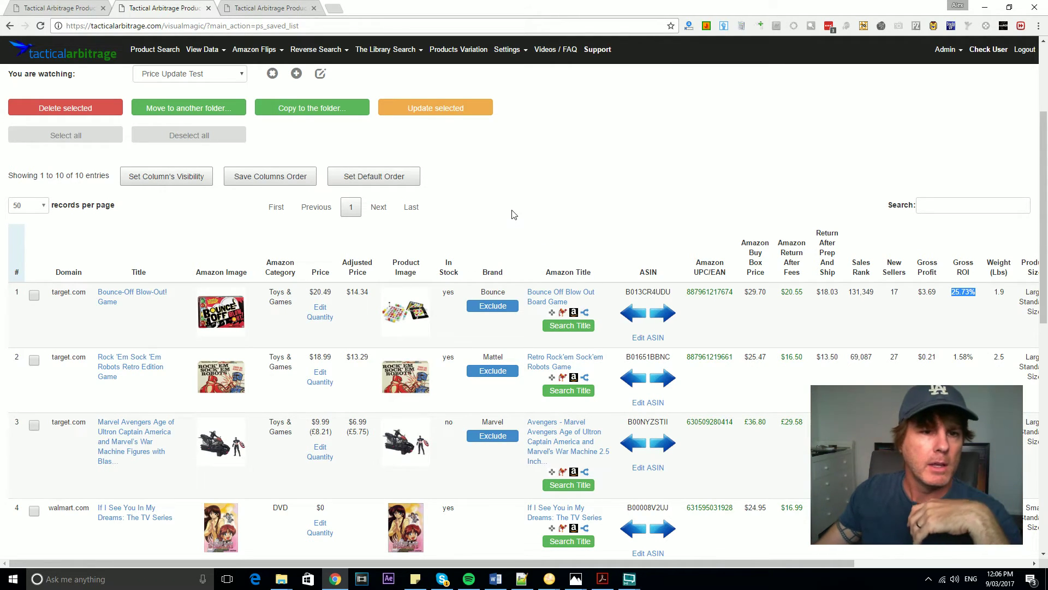
left_click(34, 296)
scroll(66, 303, "up", 3)
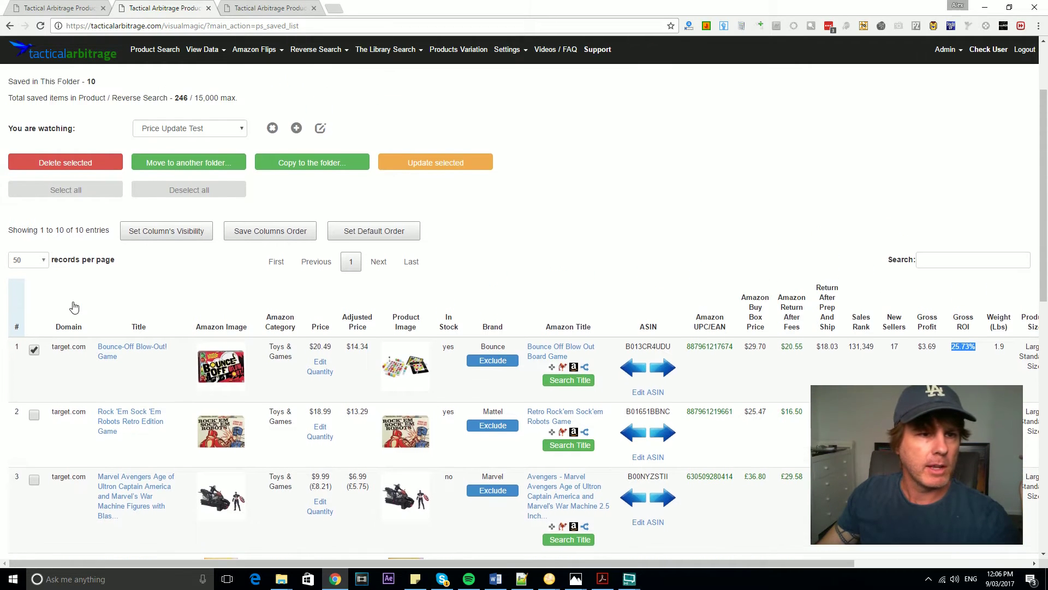
left_click(412, 115)
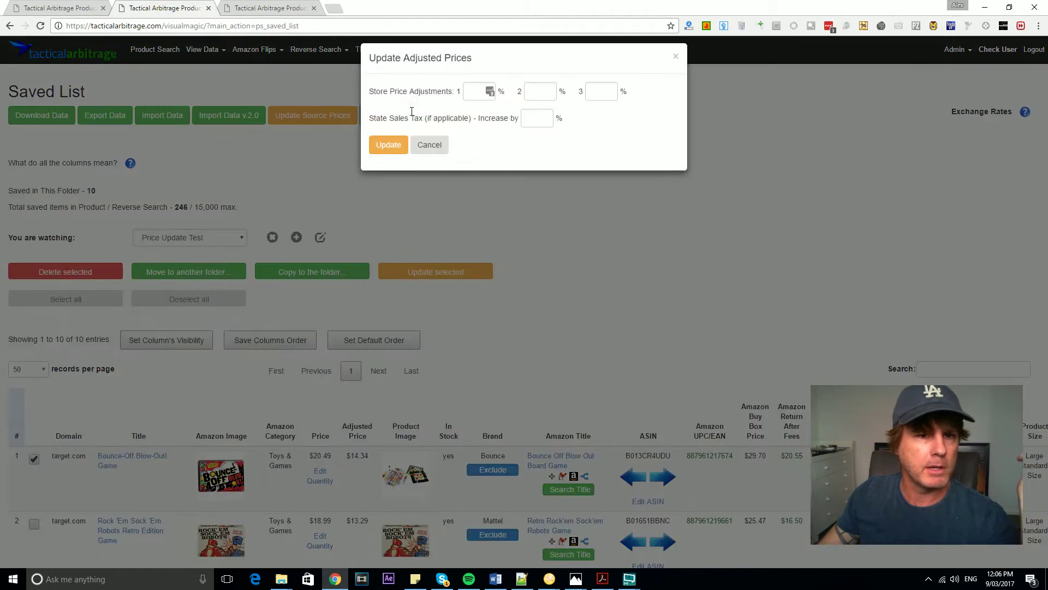
left_click(472, 103)
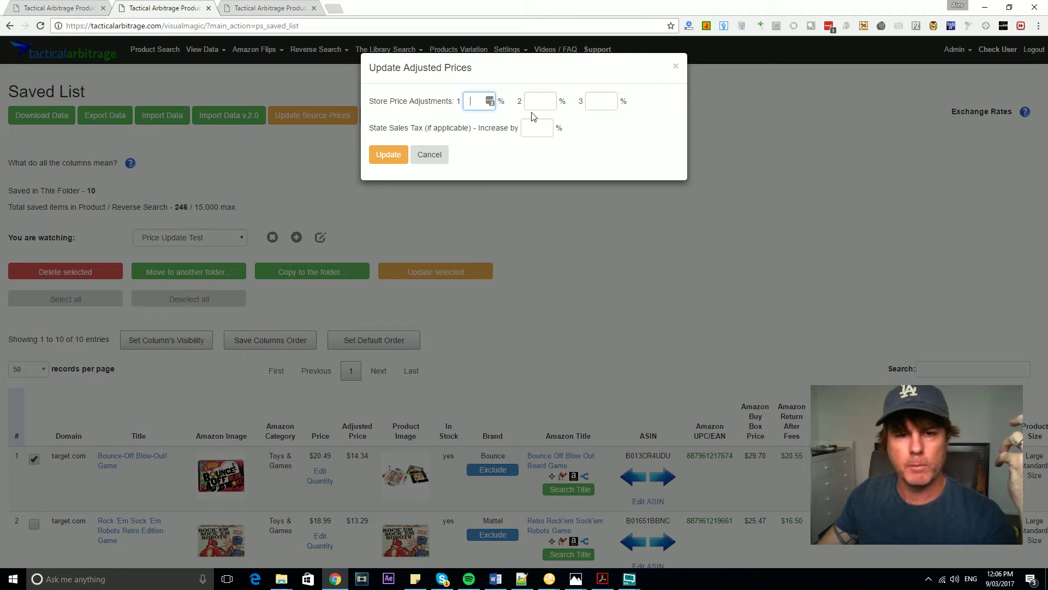
type("10")
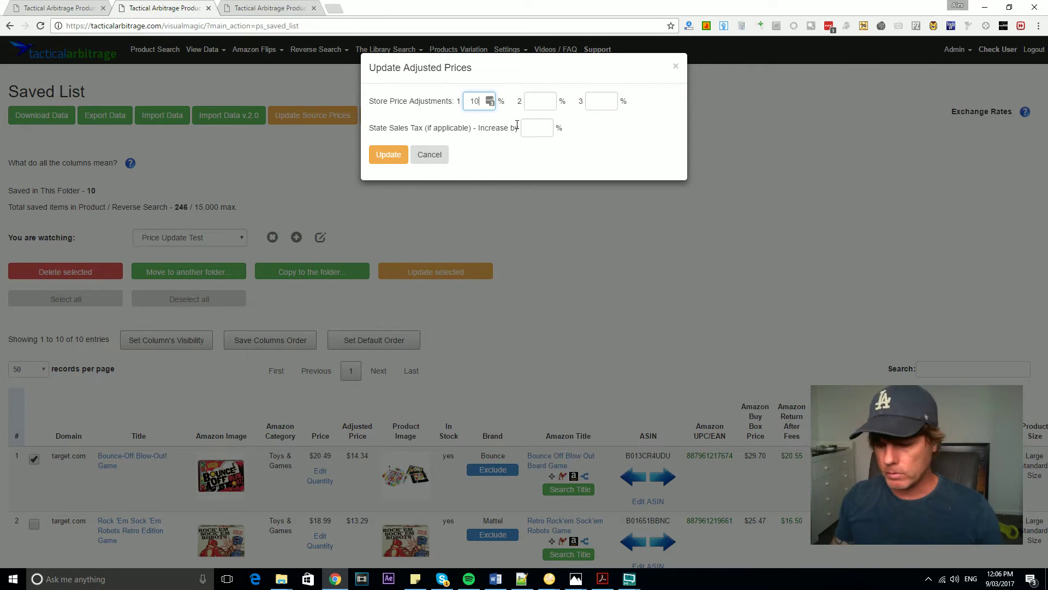
key("Tab")
type("5")
key("Tab")
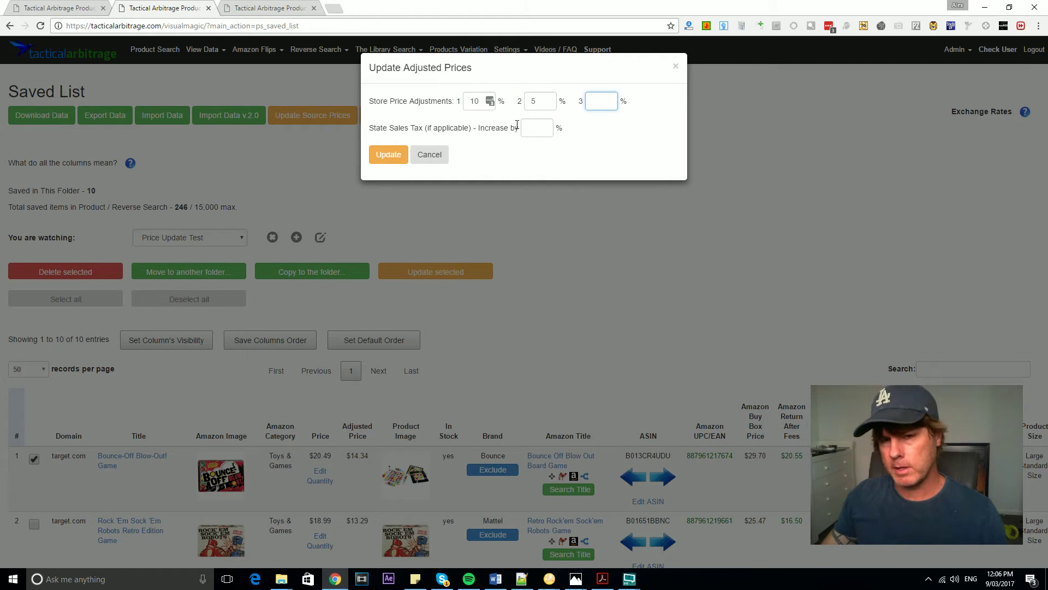
type("5")
key("Tab")
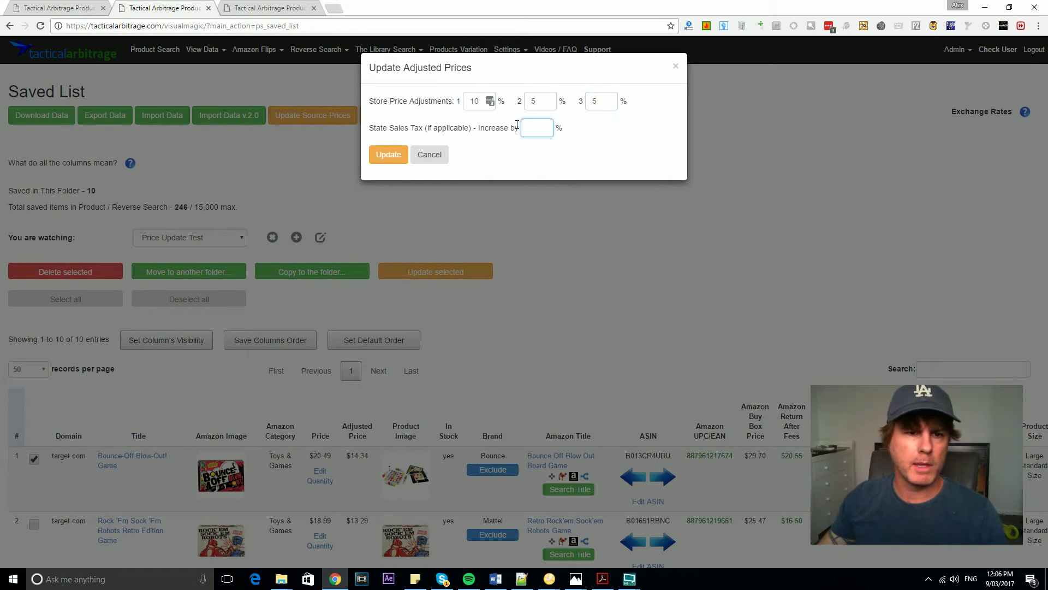
left_click(429, 157)
mouse_move(465, 480)
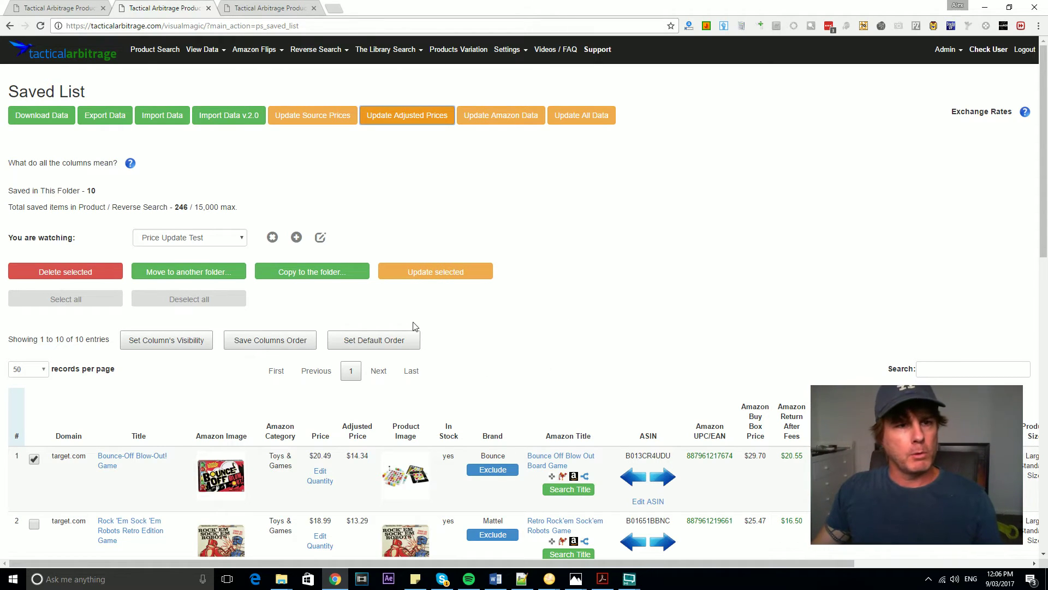
- Open the Set Discounts table from Notifications and scroll down to telescope.com's discount fields
left_click(273, 9)
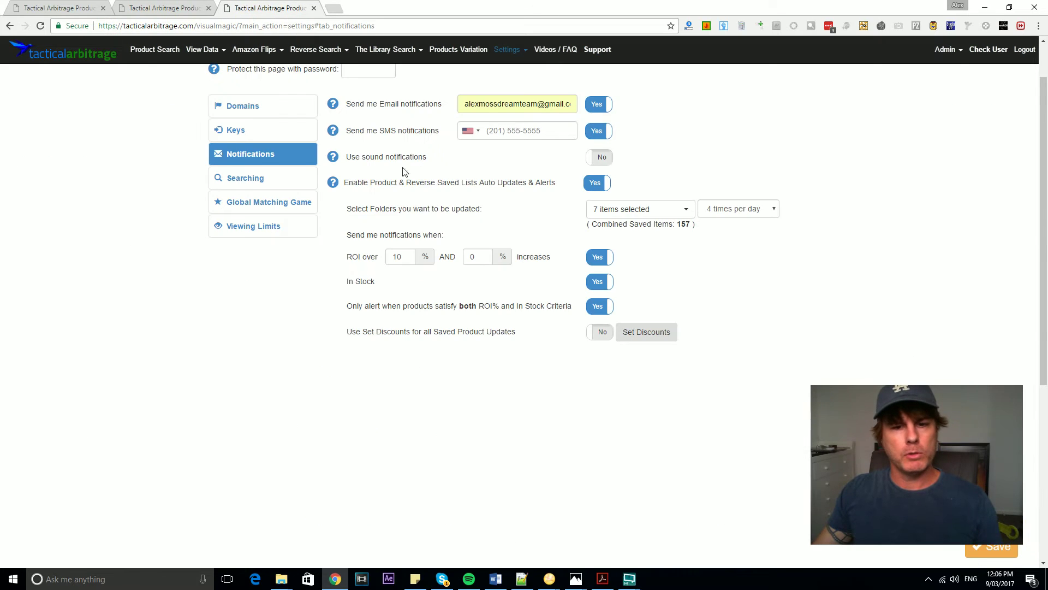
left_click(637, 335)
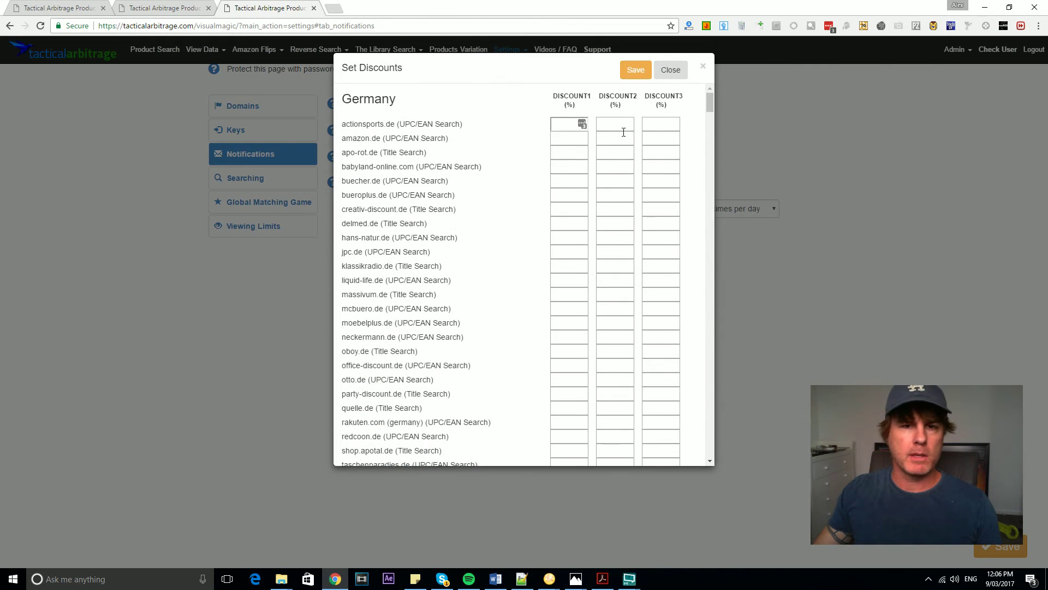
scroll(628, 142, "down", 9)
scroll(631, 169, "up", 1)
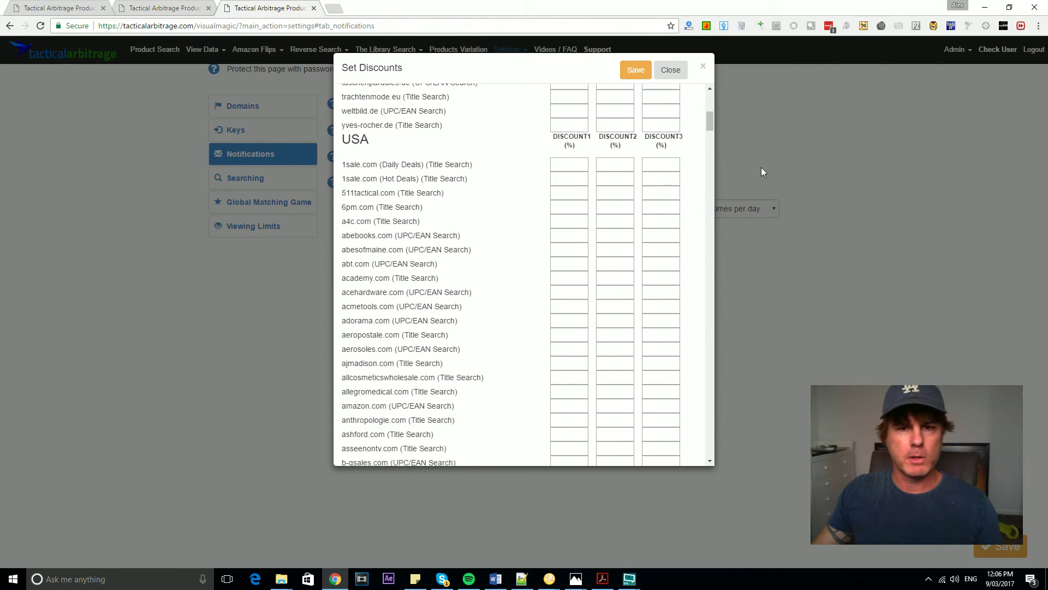
left_click_drag(710, 124, 711, 342)
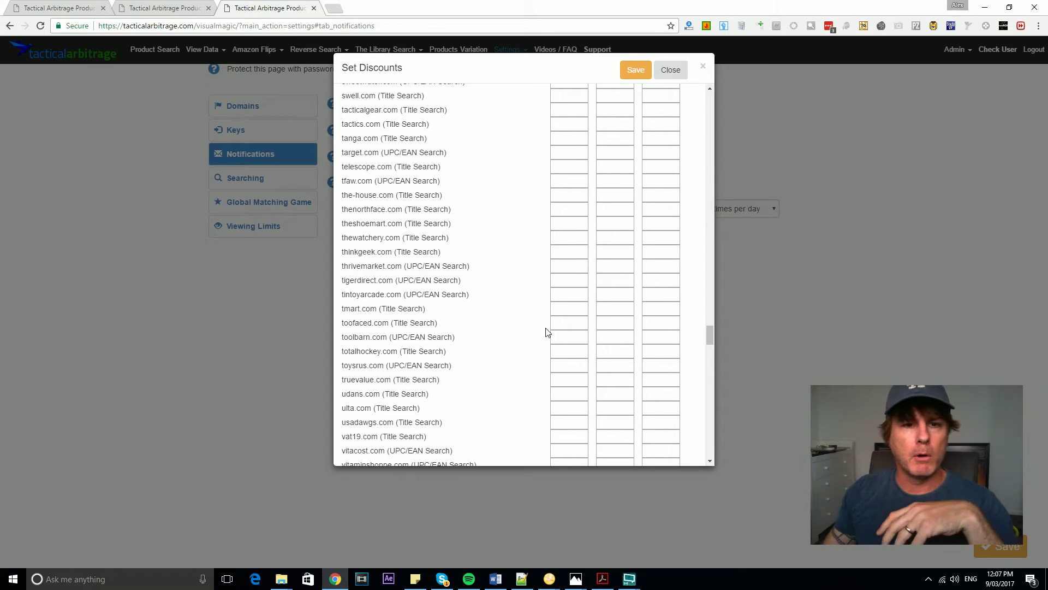
left_click(615, 166)
left_click(655, 166)
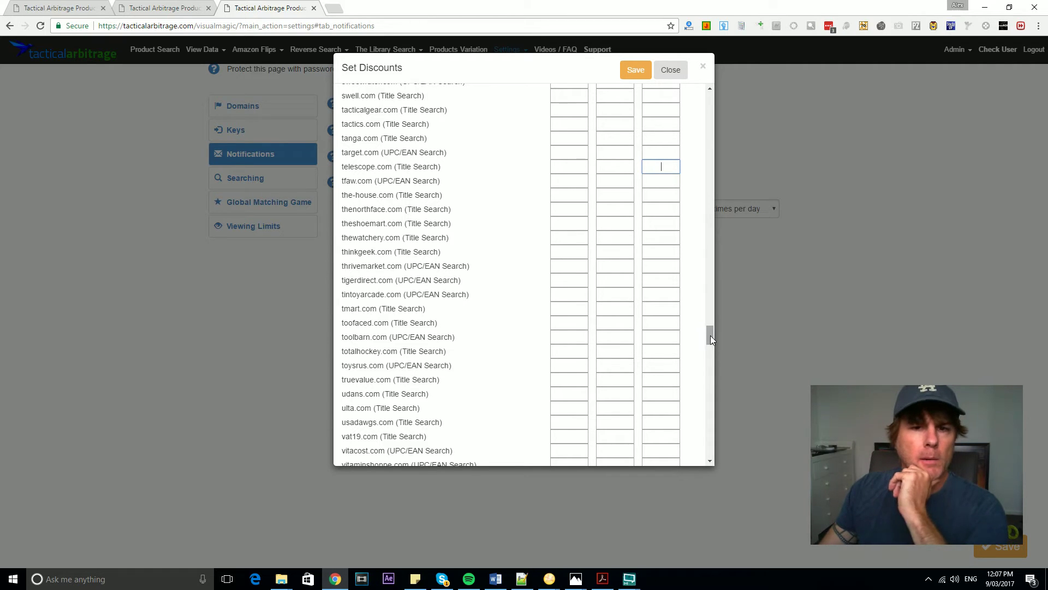
- Enter telescope.com discounts of 10, 5 and 15
left_click(568, 169)
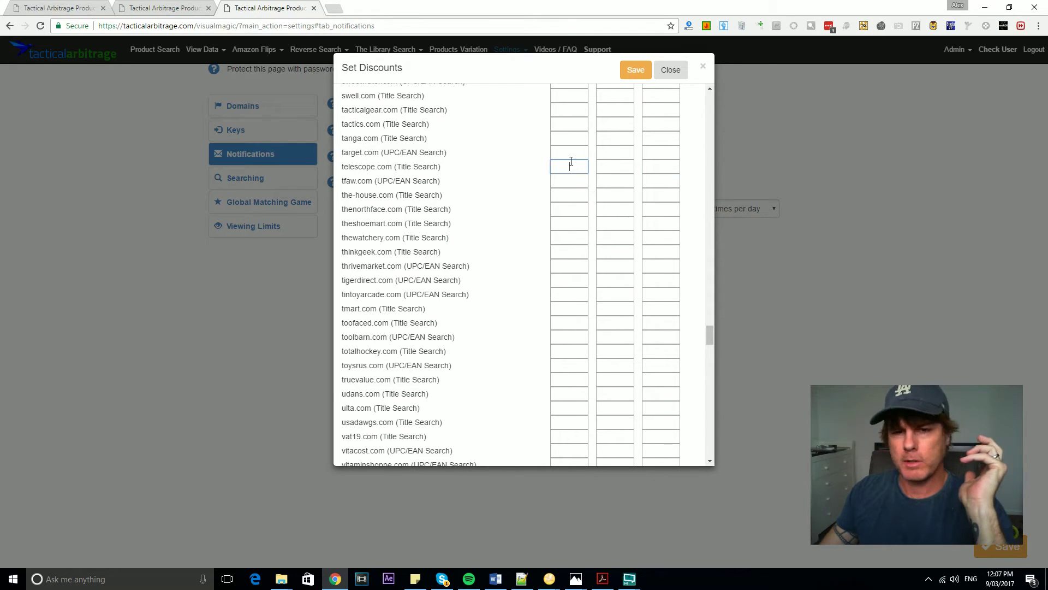
type("10")
key("Tab")
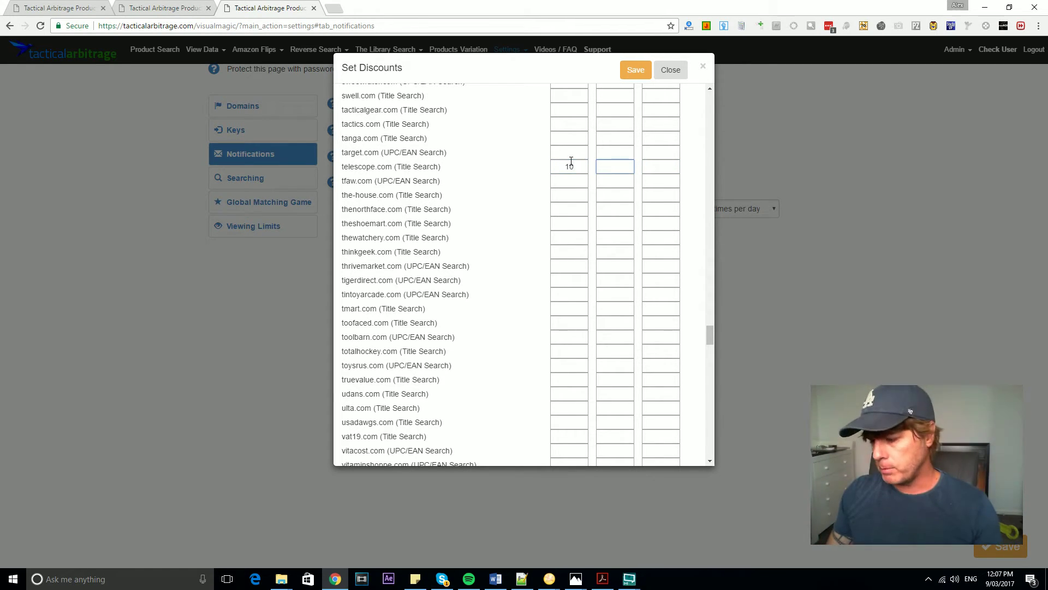
type("5")
key("Tab")
type("5")
key("Tab")
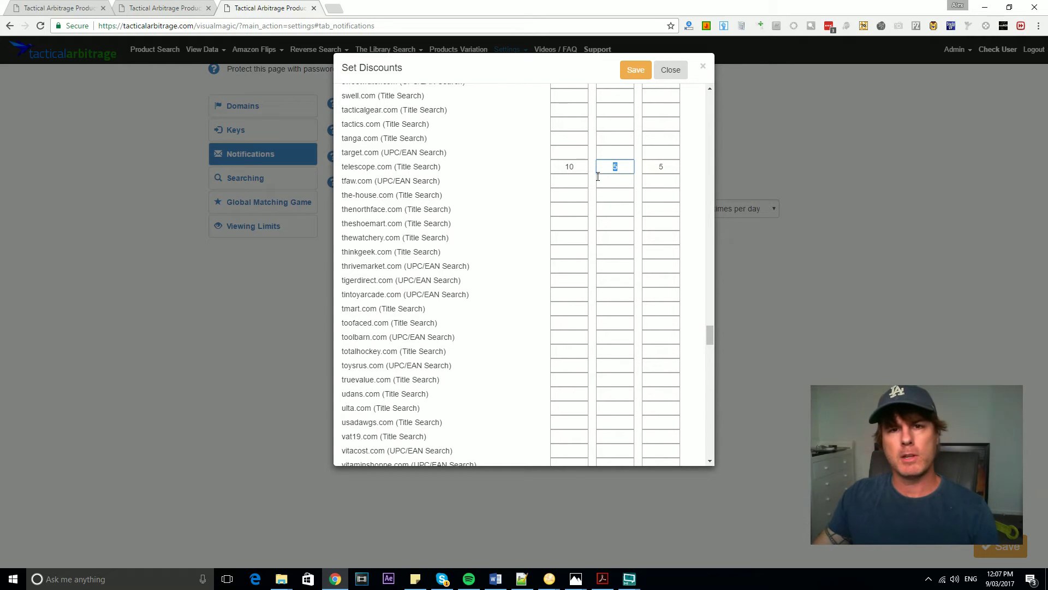
left_click(658, 164)
type("5")
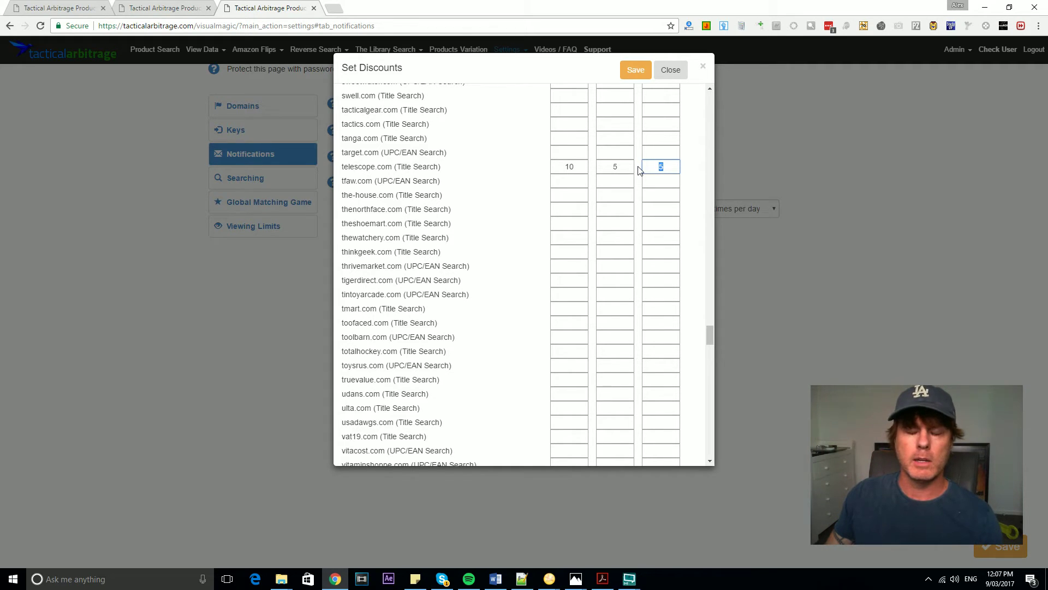
type("15")
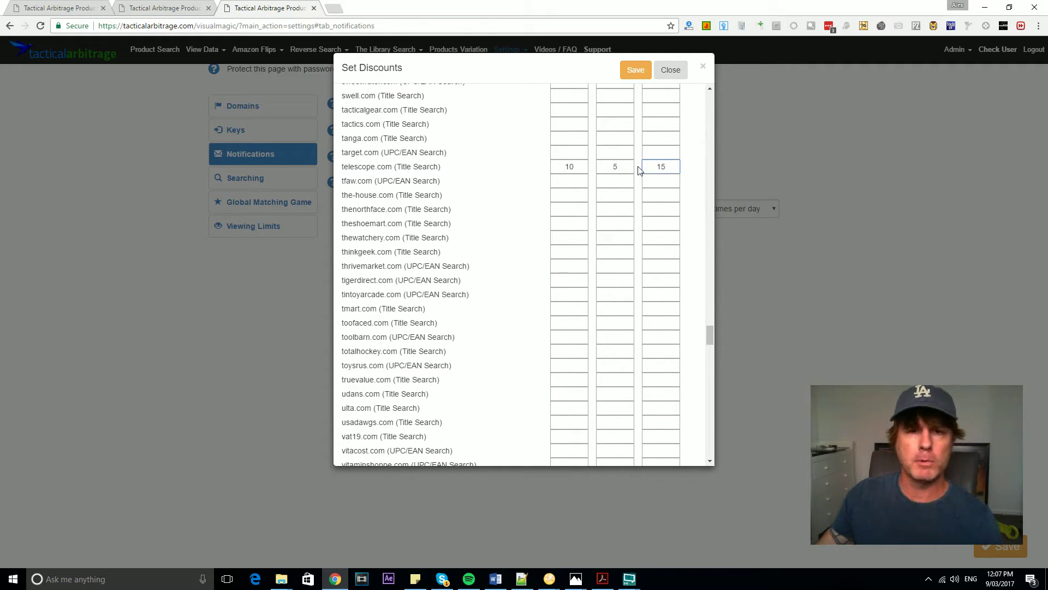
left_click(696, 182)
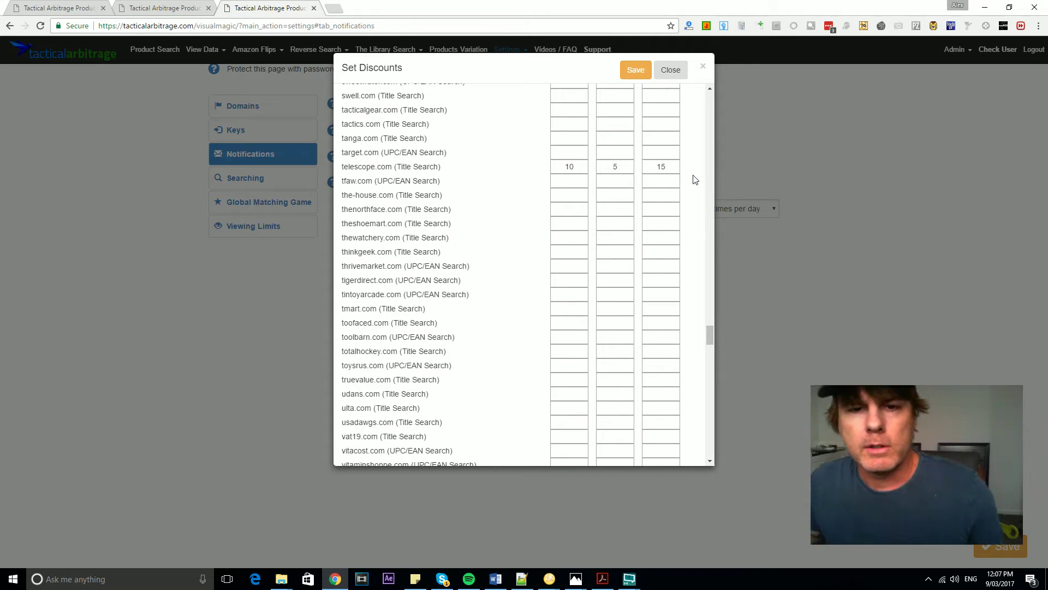
- Check telescope.com's first discount of 10, then close the Set Discounts table
left_click_drag(587, 165, 528, 172)
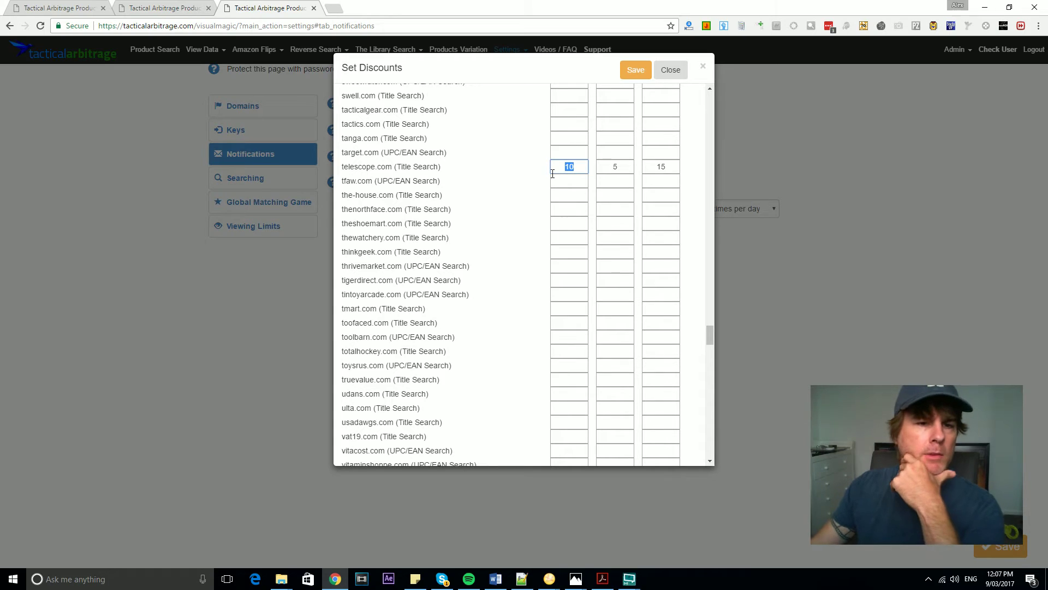
left_click(578, 168)
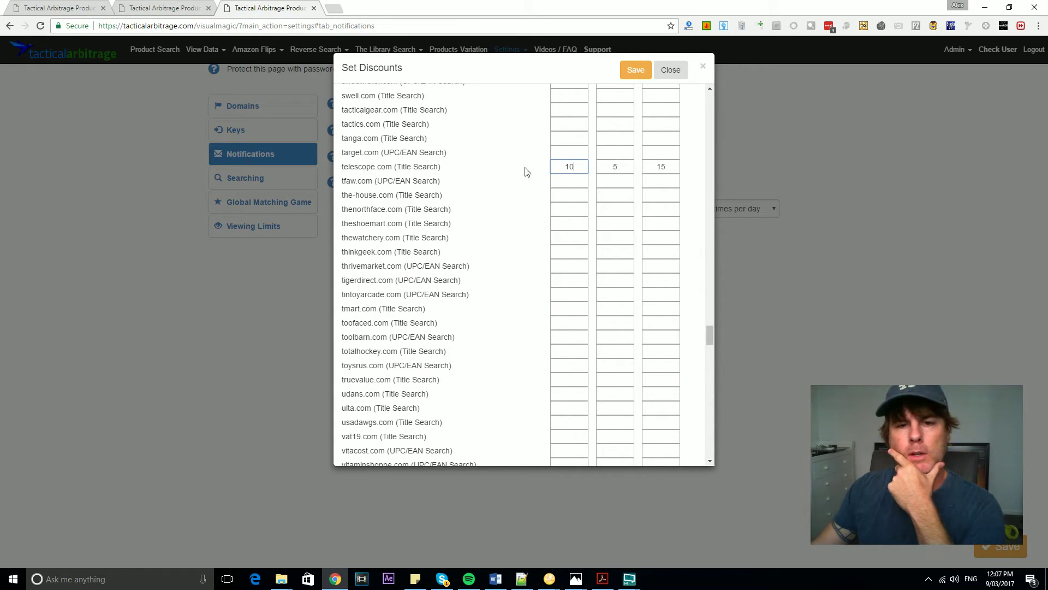
double_click(568, 167)
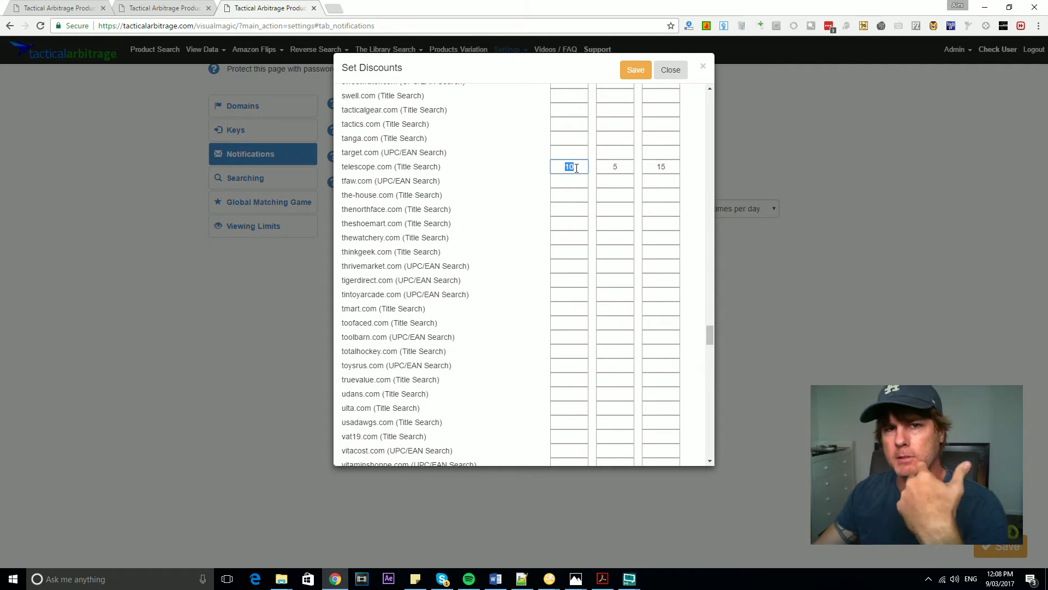
left_click_drag(579, 165, 571, 166)
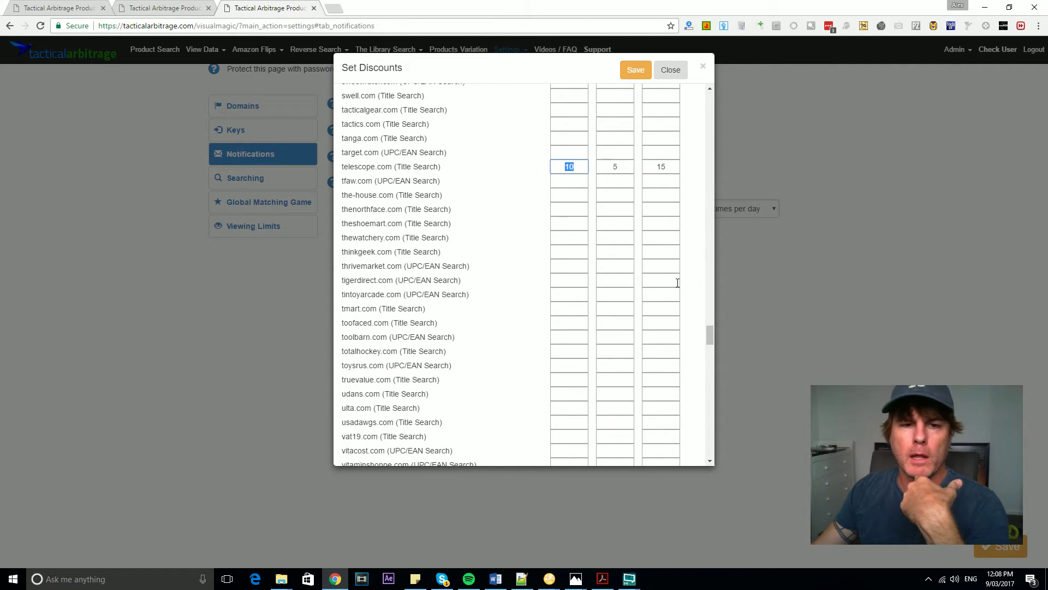
left_click(703, 67)
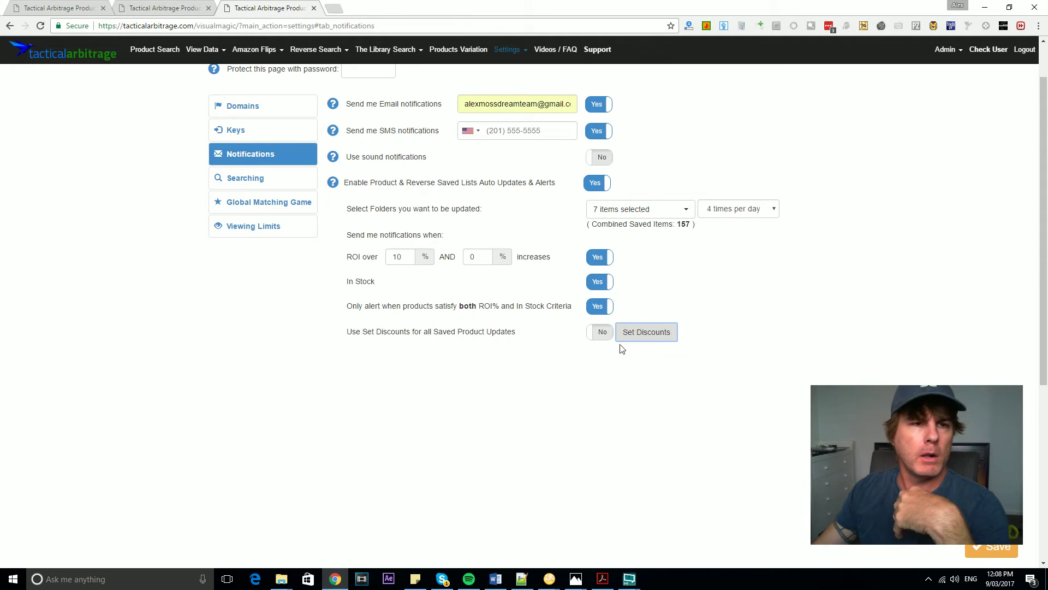
left_click(159, 7)
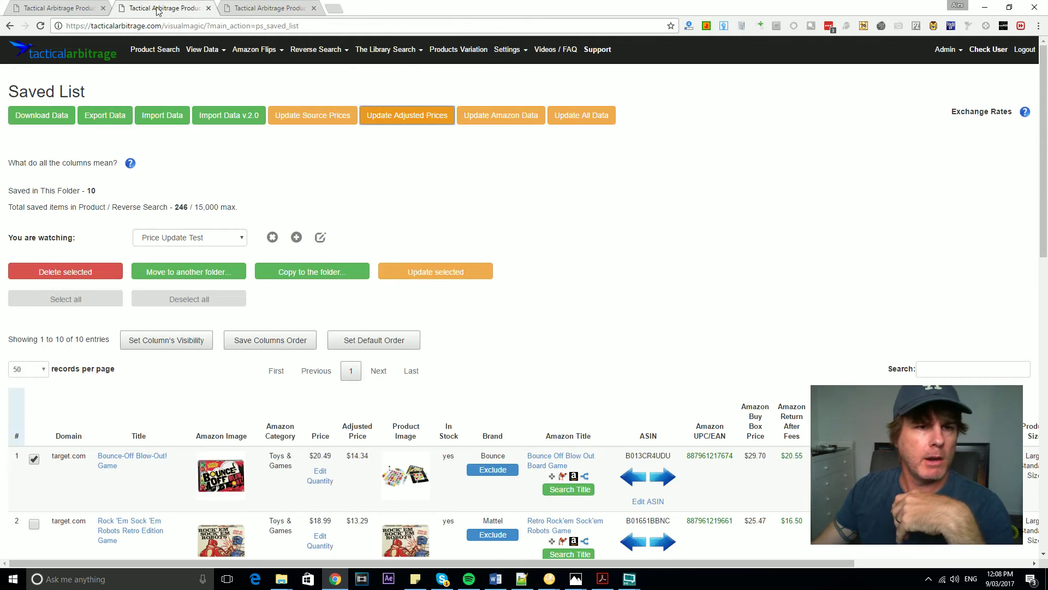
left_click(399, 114)
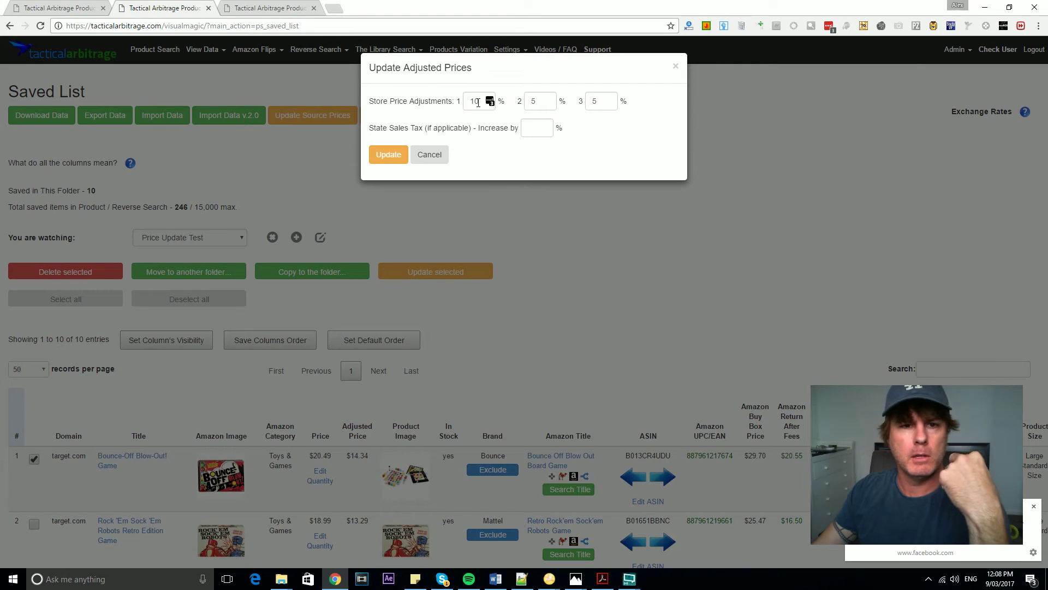
left_click(676, 67)
left_click(253, 8)
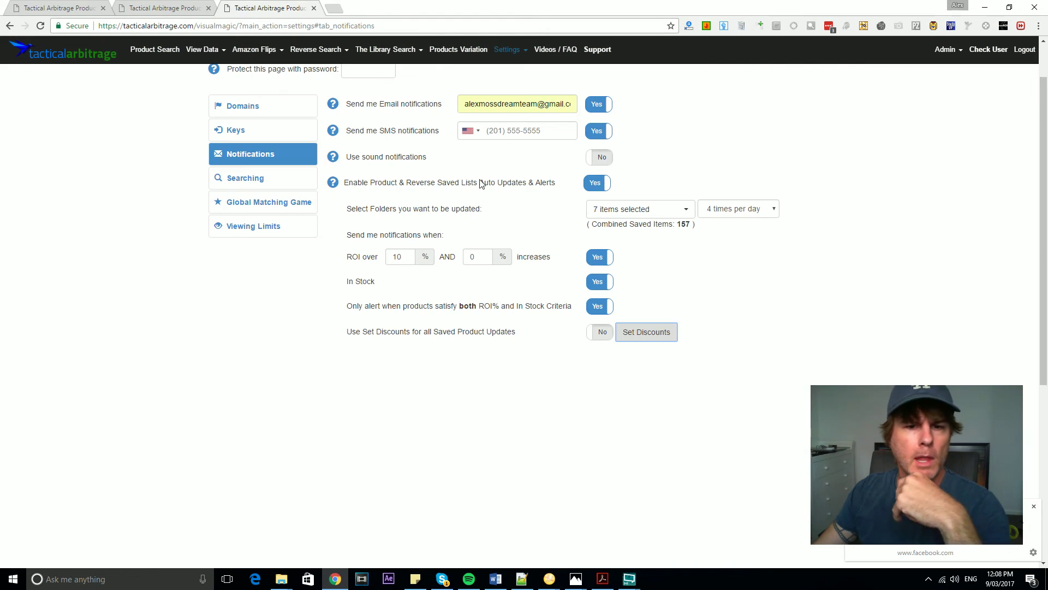
- Reopen Set Discounts and scroll to lowes.com, typing 25 then deleting it to leave it empty
left_click(645, 337)
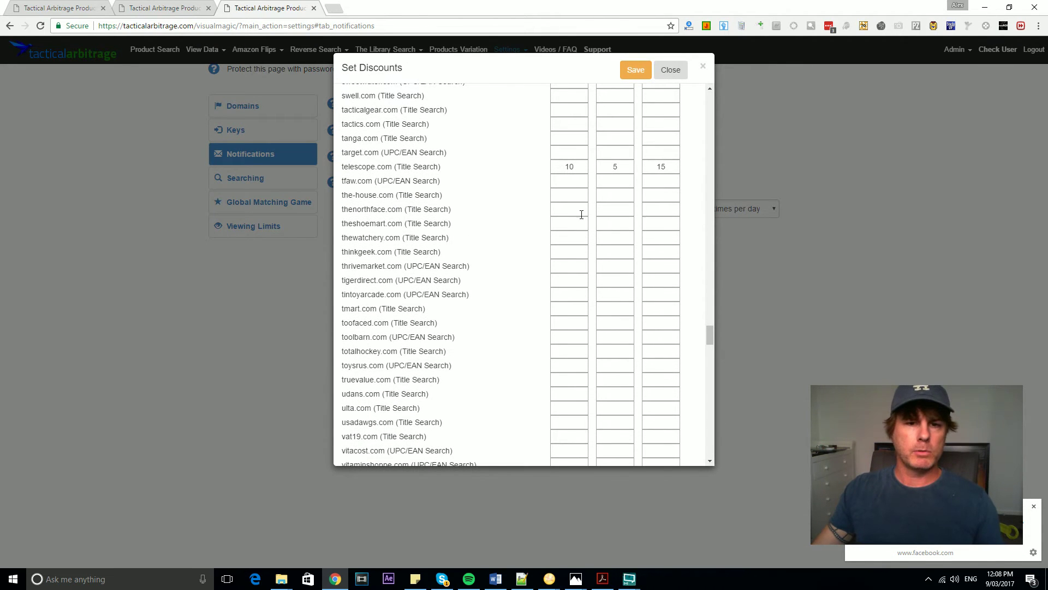
scroll(681, 309, "down", 7)
scroll(677, 333, "up", 6)
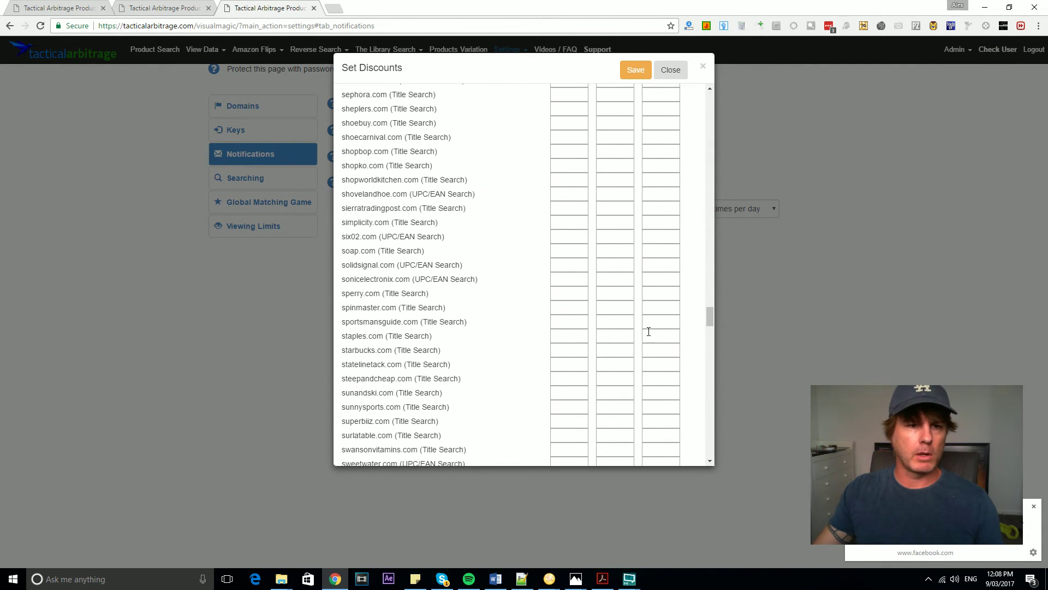
scroll(488, 278, "up", 2)
scroll(494, 277, "up", 7)
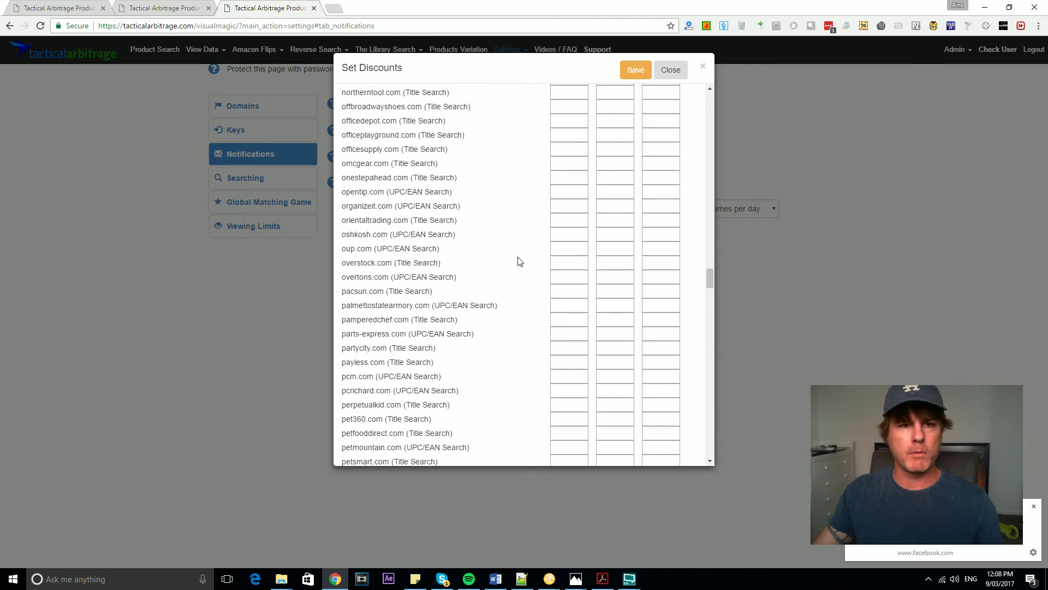
left_click_drag(709, 276, 710, 246)
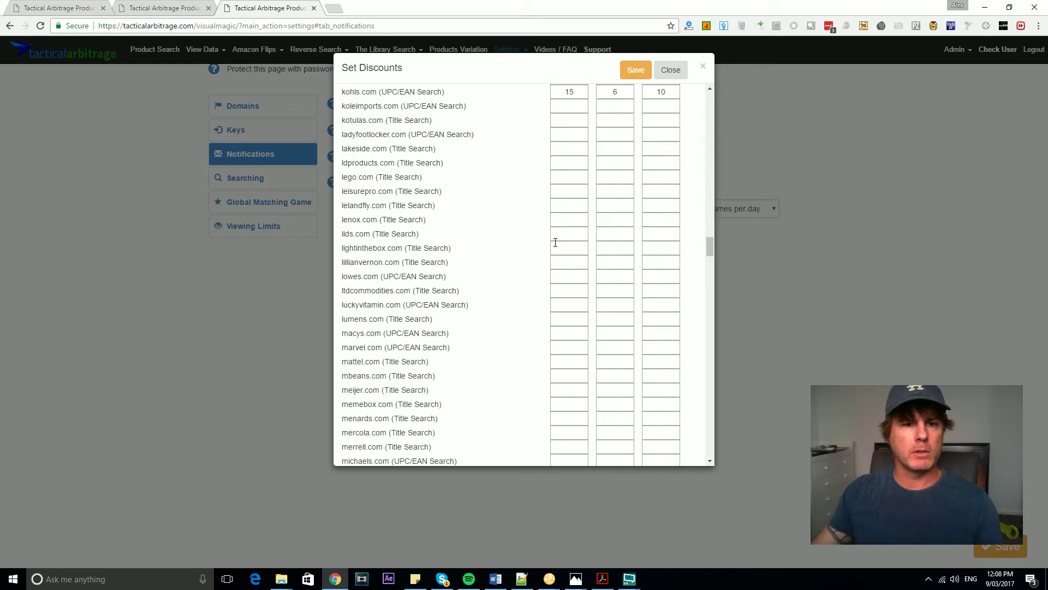
scroll(573, 274, "down", 1)
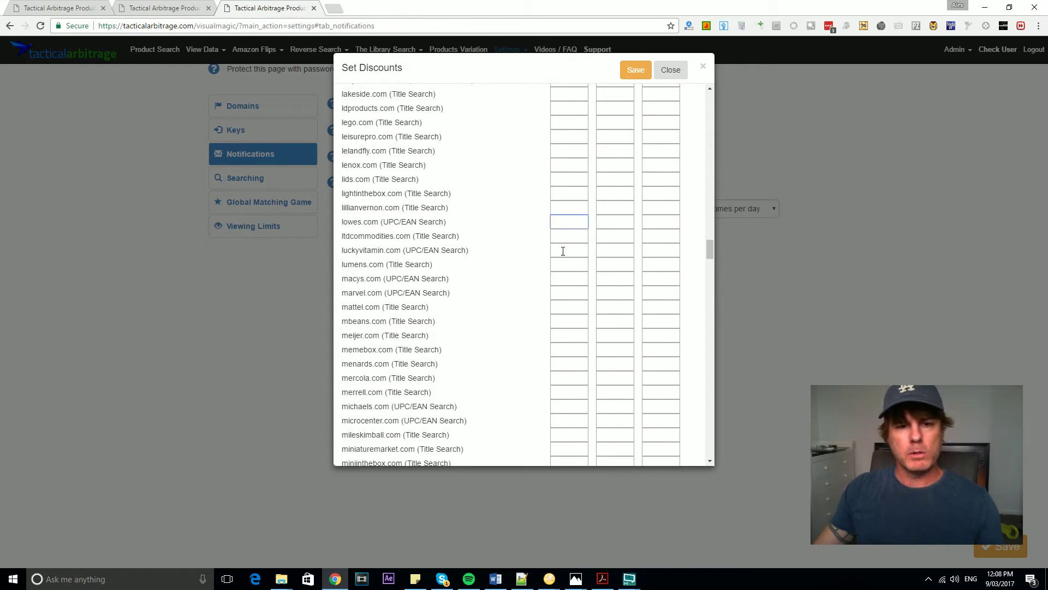
type("25")
key("BackSpace")
key("BackSpace")
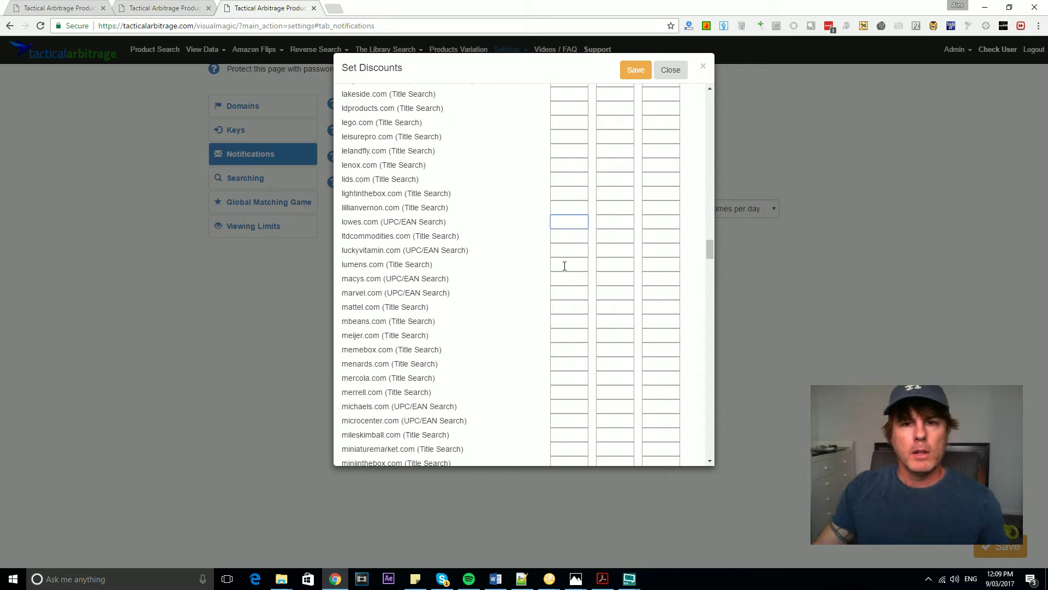
- Close the Set Discounts table and look over the Saved List page
left_click(703, 67)
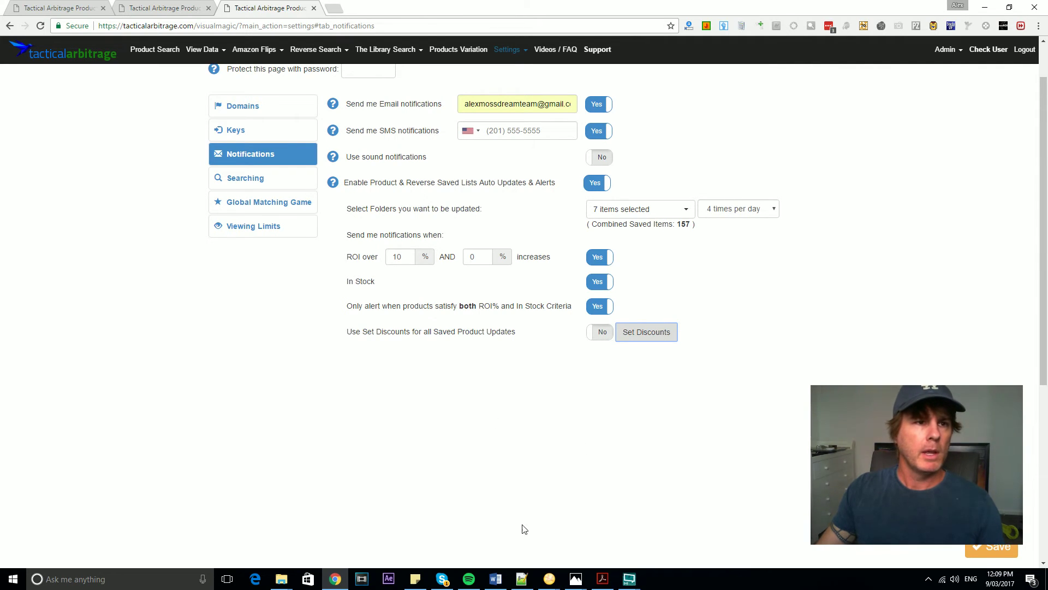
left_click(173, 10)
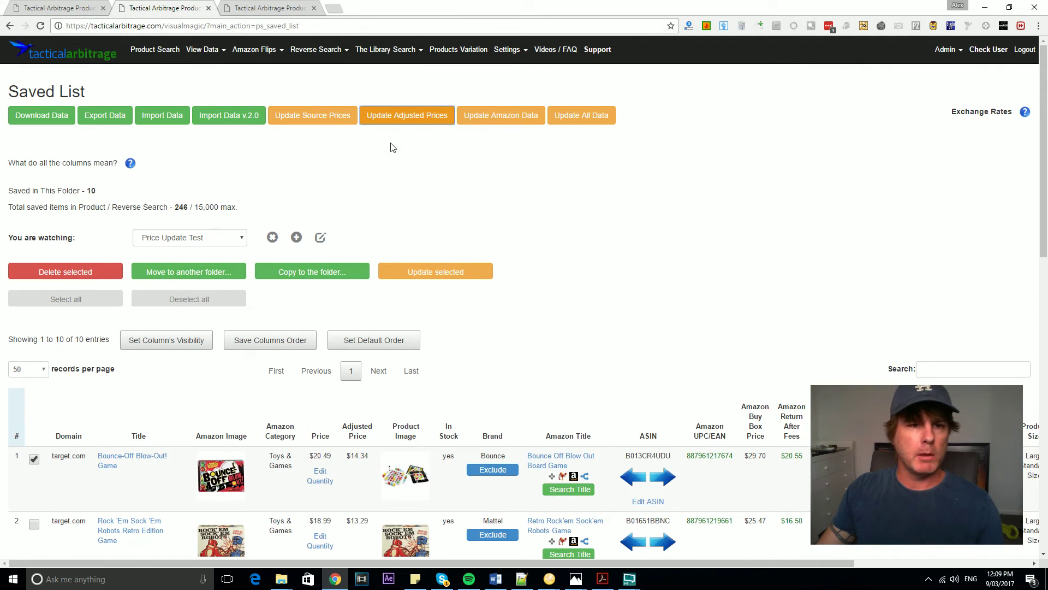
scroll(382, 267, "down", 4)
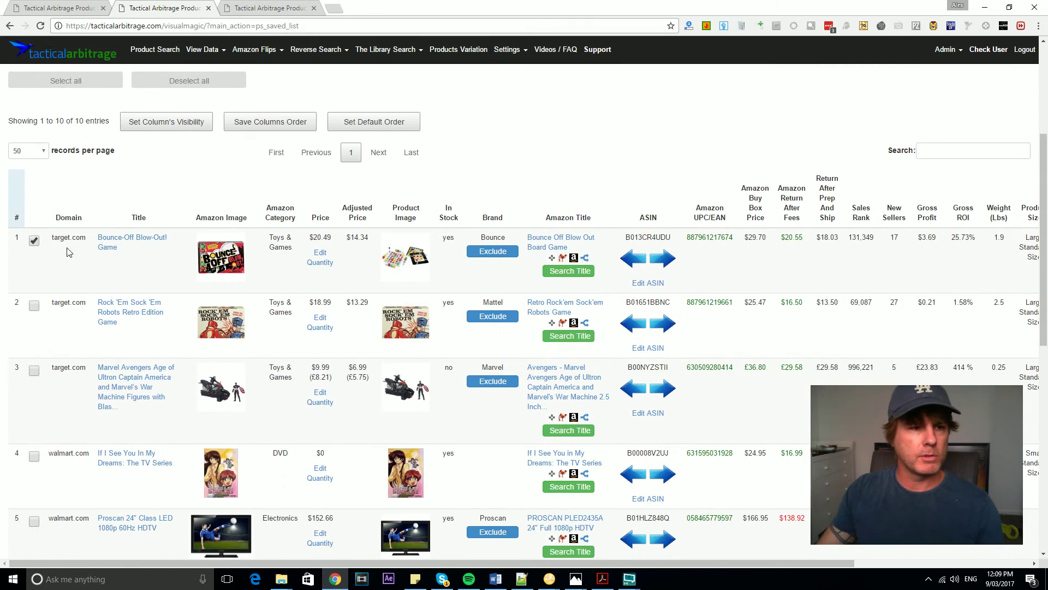
scroll(358, 319, "up", 4)
- Back in Notifications settings, change the ROI over threshold from 10 to 0
key("ctrl+Tab")
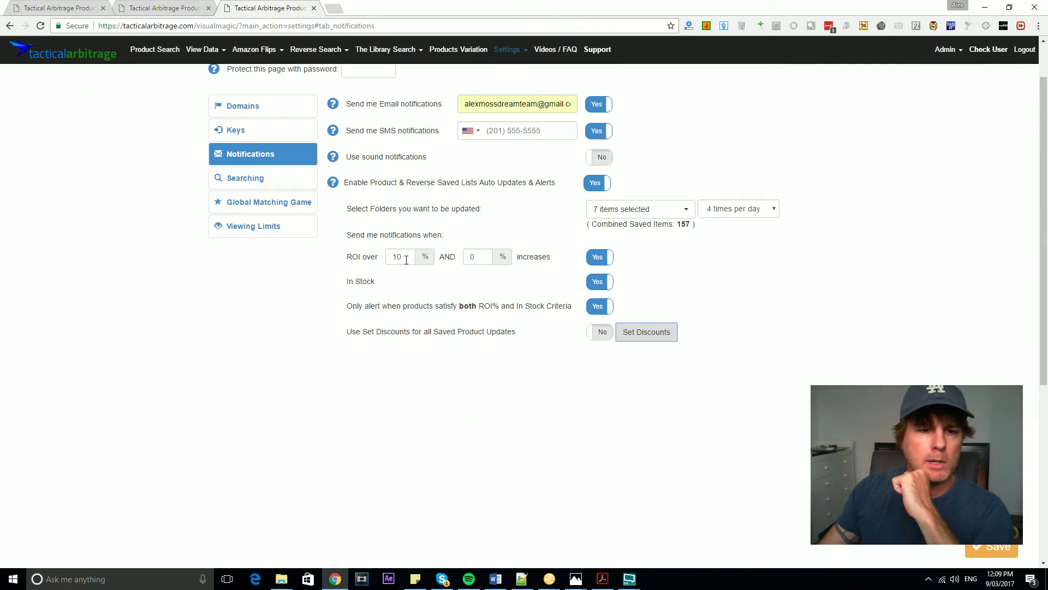
double_click(406, 260)
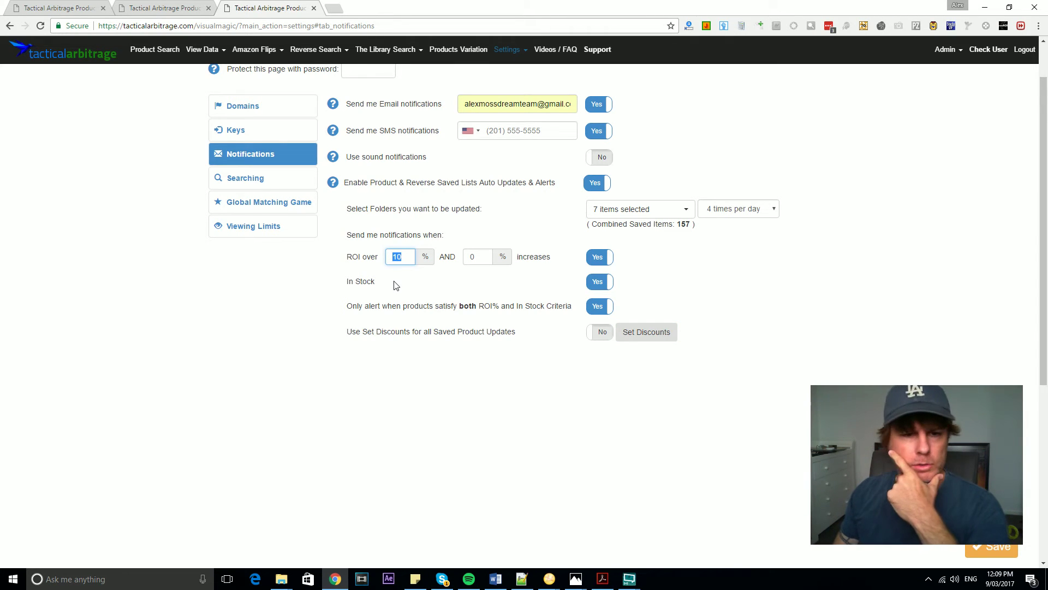
type("0")
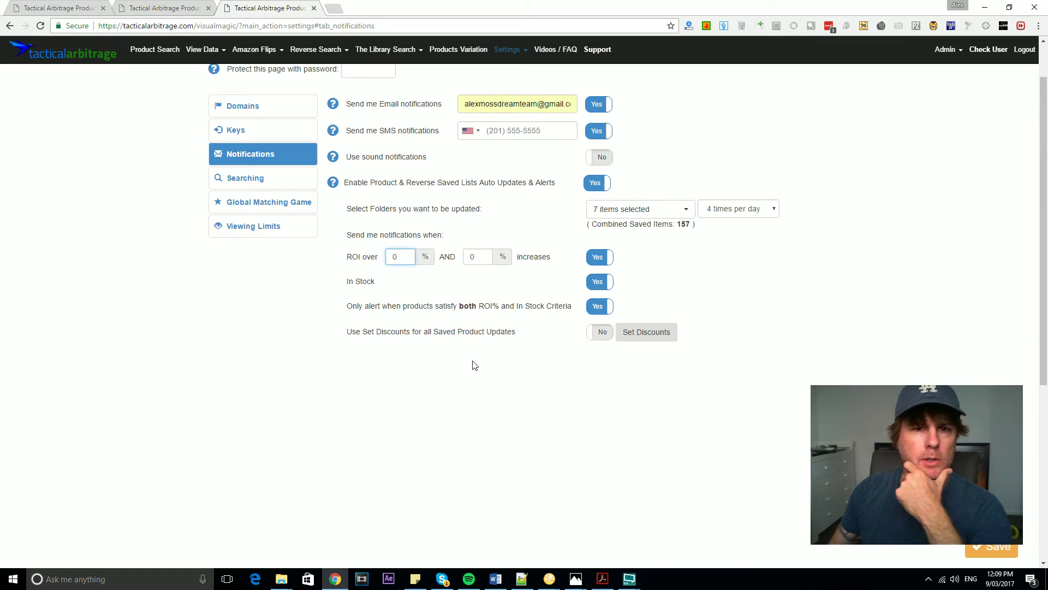
- Check the first item's adjusted price on the Saved List, then return to Notifications settings
left_click(148, 8)
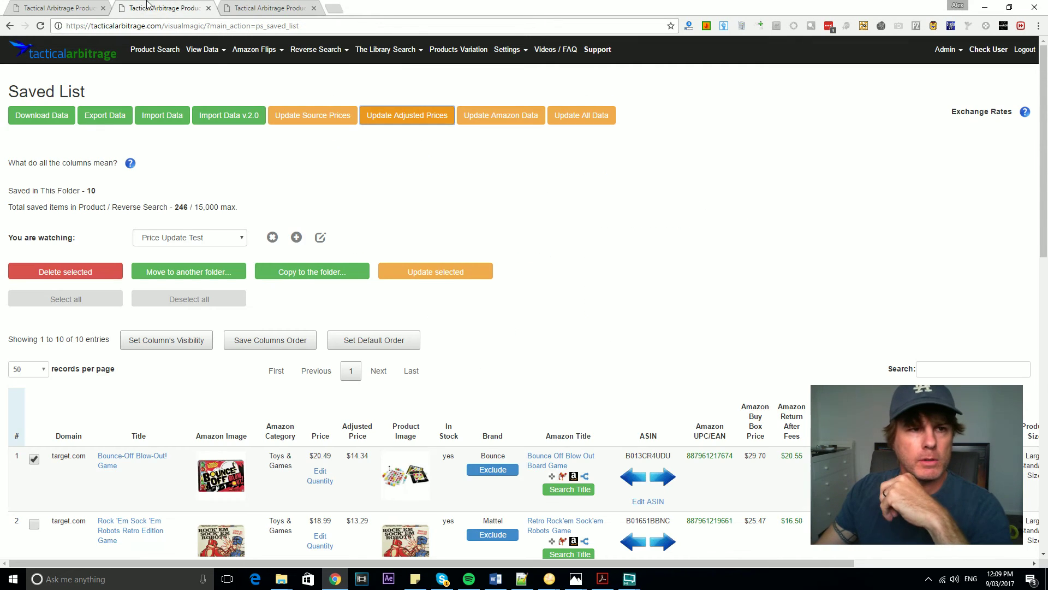
left_click(261, 8)
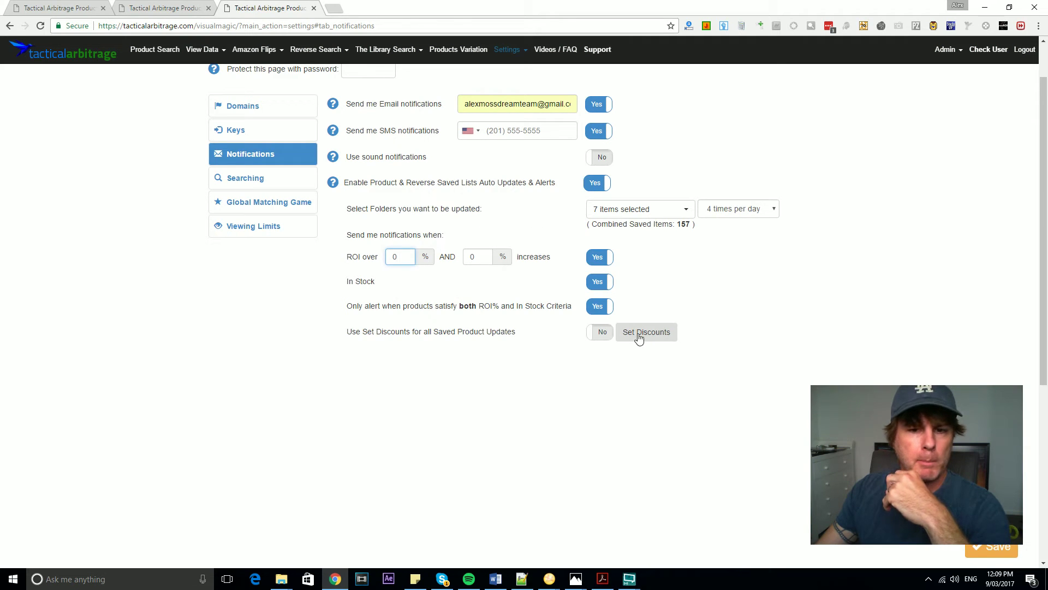
left_click(147, 8)
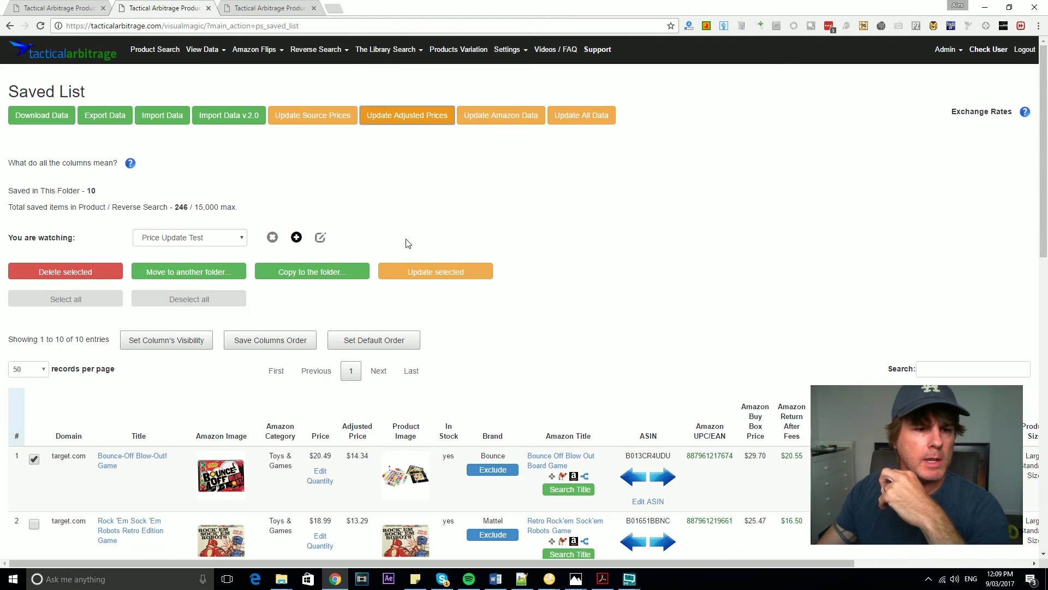
scroll(494, 194, "down", 1)
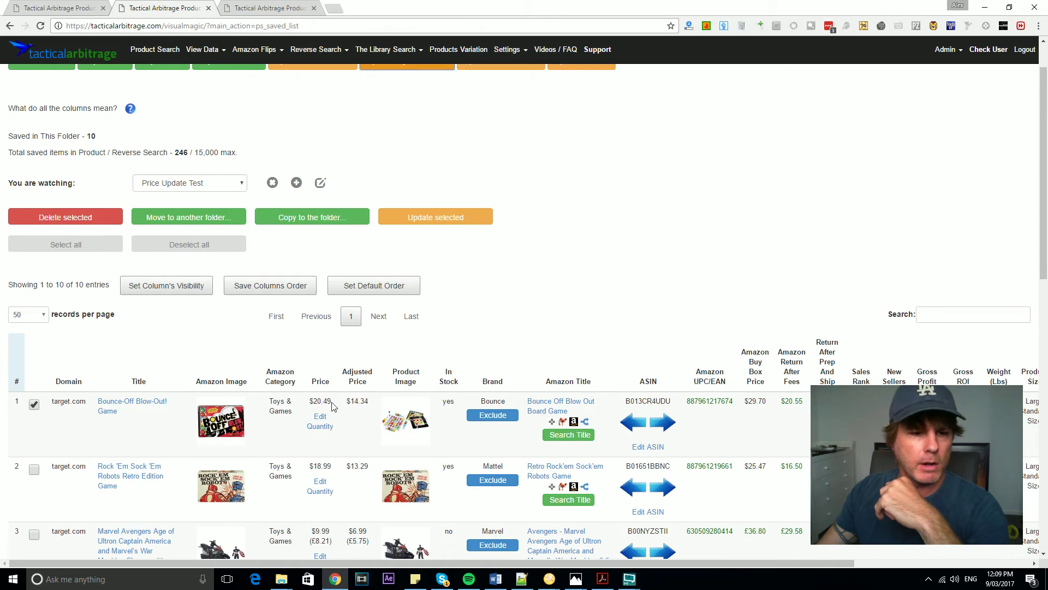
left_click_drag(367, 403, 354, 402)
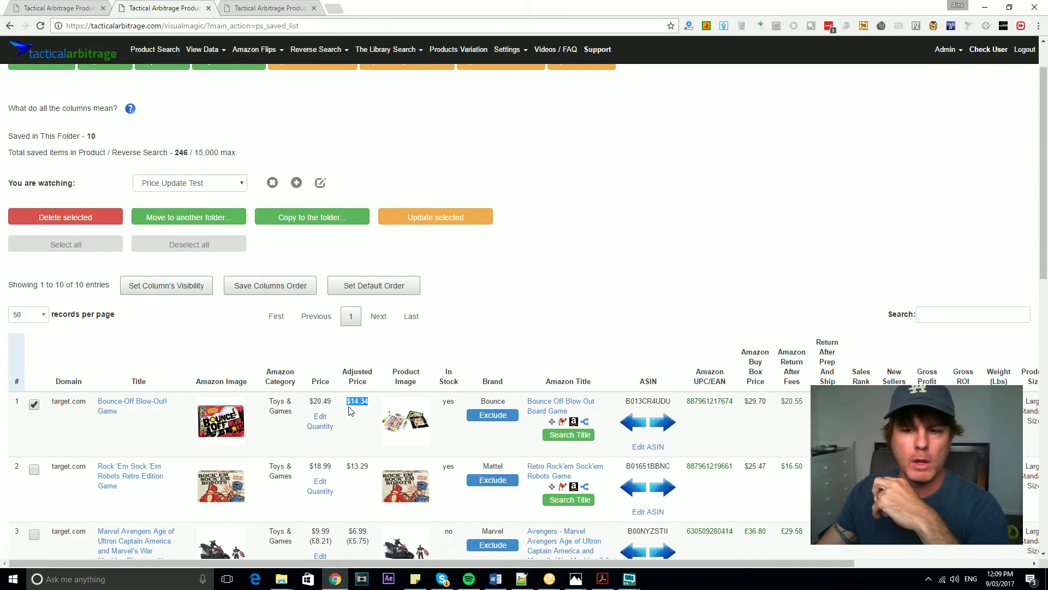
scroll(485, 147, "up", 1)
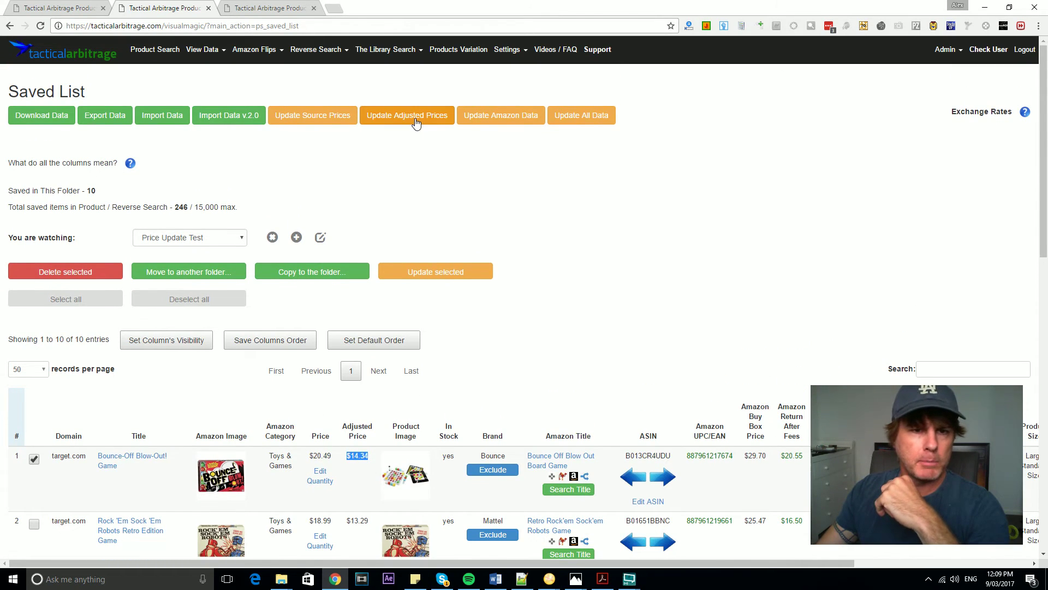
scroll(563, 248, "down", 1)
scroll(563, 248, "up", 1)
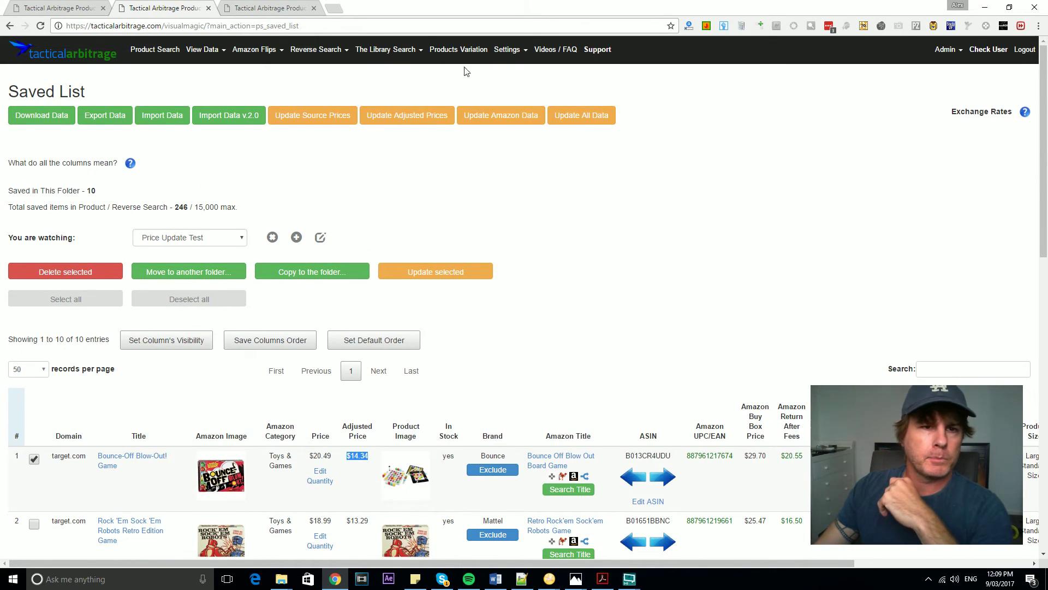
left_click(244, 8)
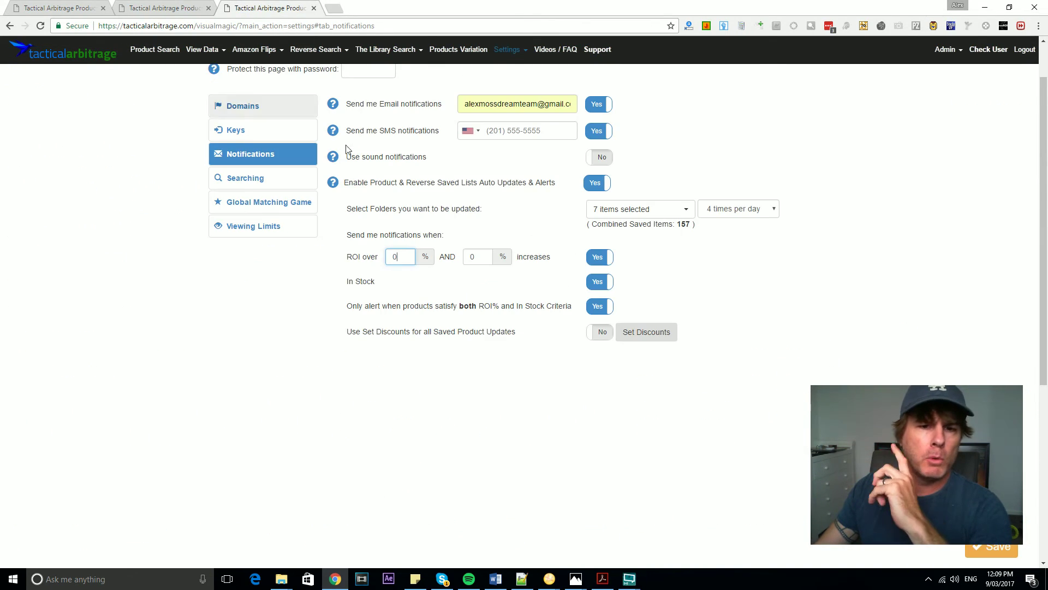
- Switch 'Use Set Discounts for all Saved Product Updates' to Yes and accept the overwrite warning
left_click(601, 333)
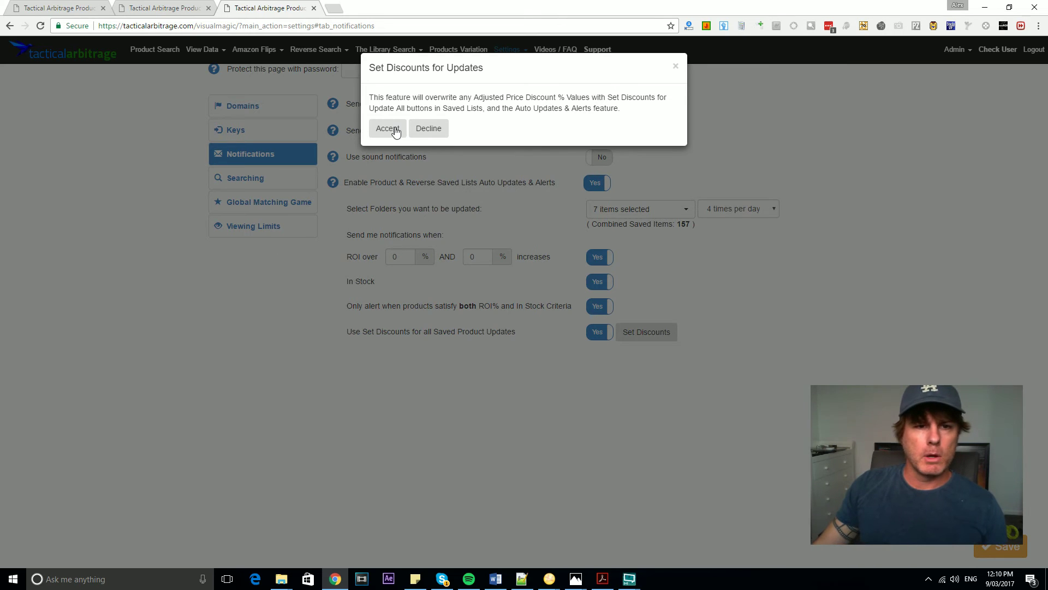
left_click(388, 128)
left_click(647, 332)
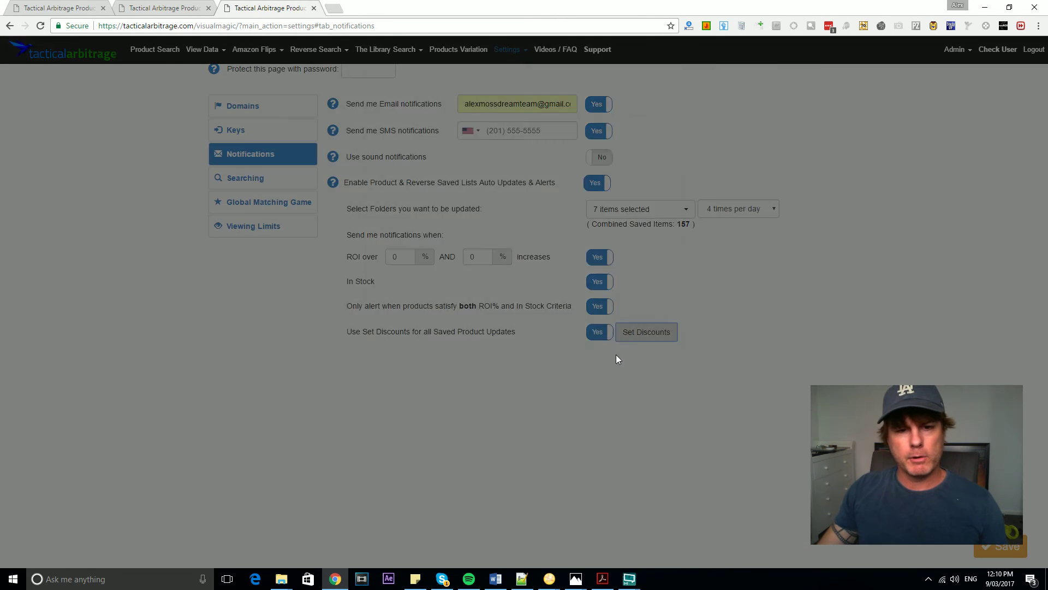
- Enter first discounts of 15 for mbeans.com and natchezss.com and 25 for payless.com
left_click(571, 322)
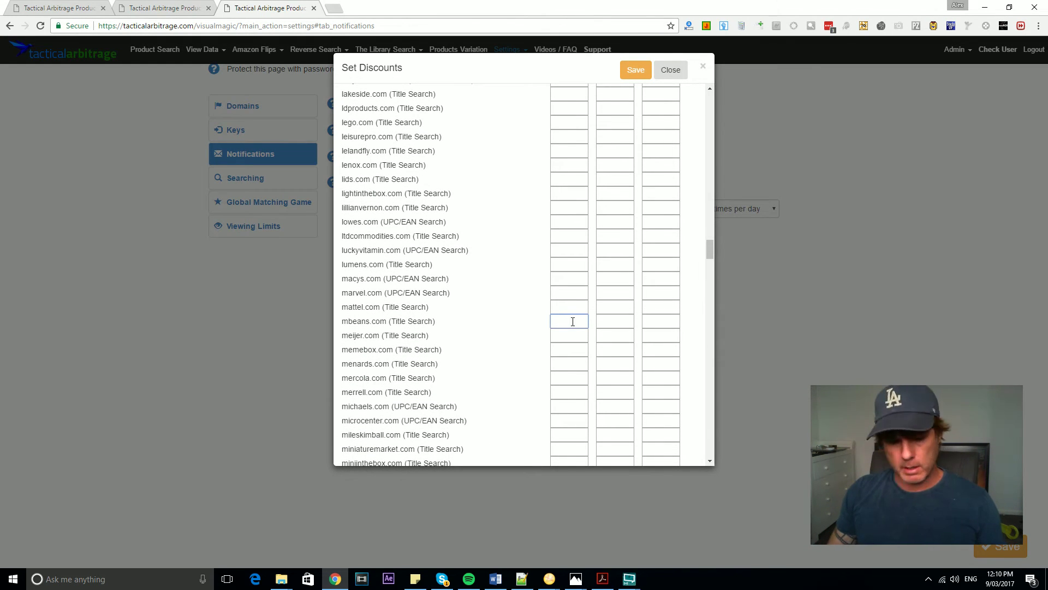
type("15")
scroll(572, 321, "down", 5)
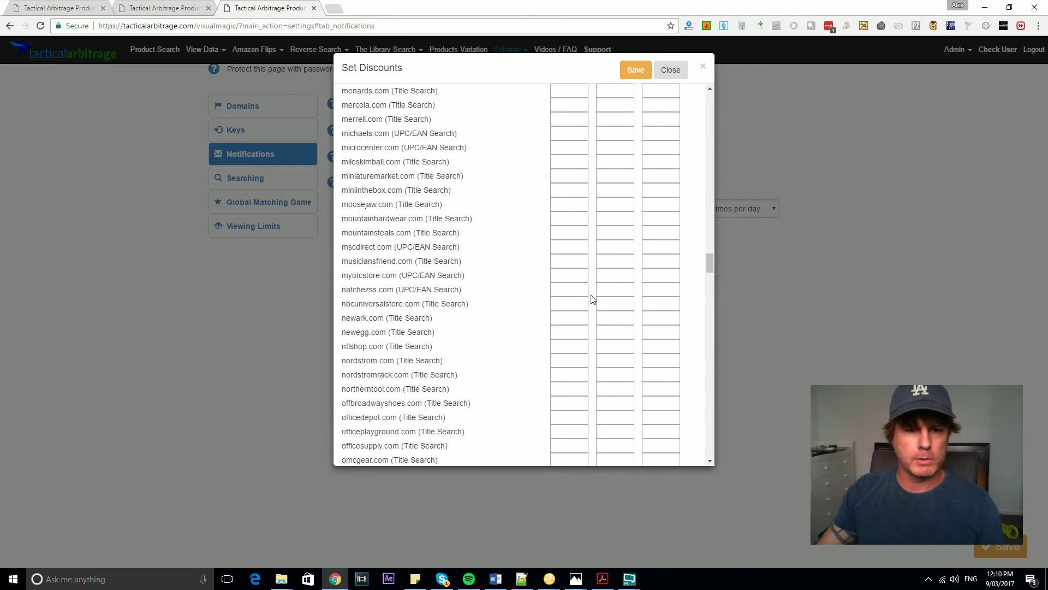
left_click(570, 289)
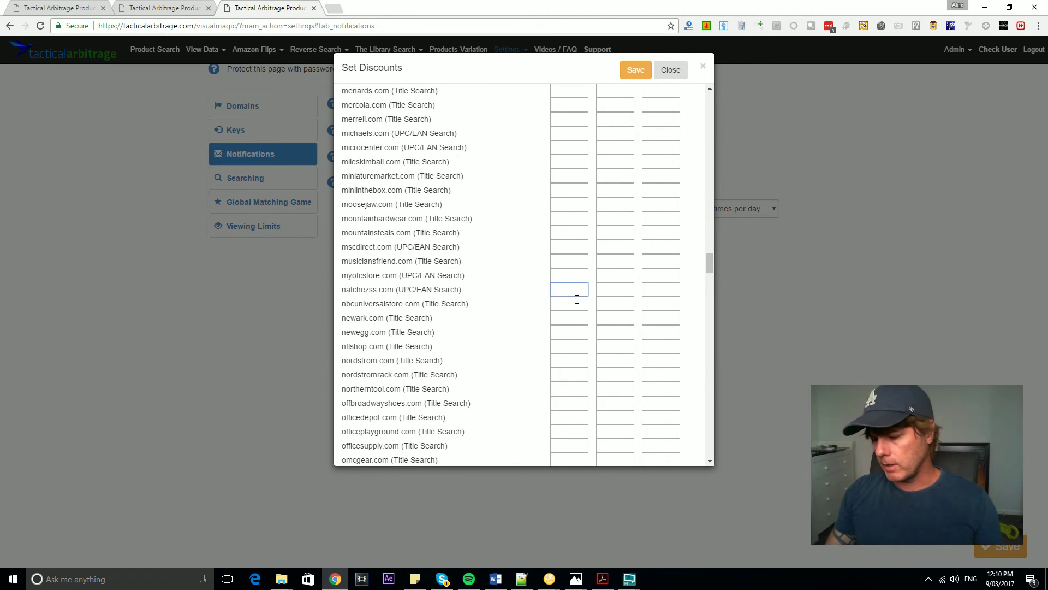
type("15")
scroll(535, 378, "down", 6)
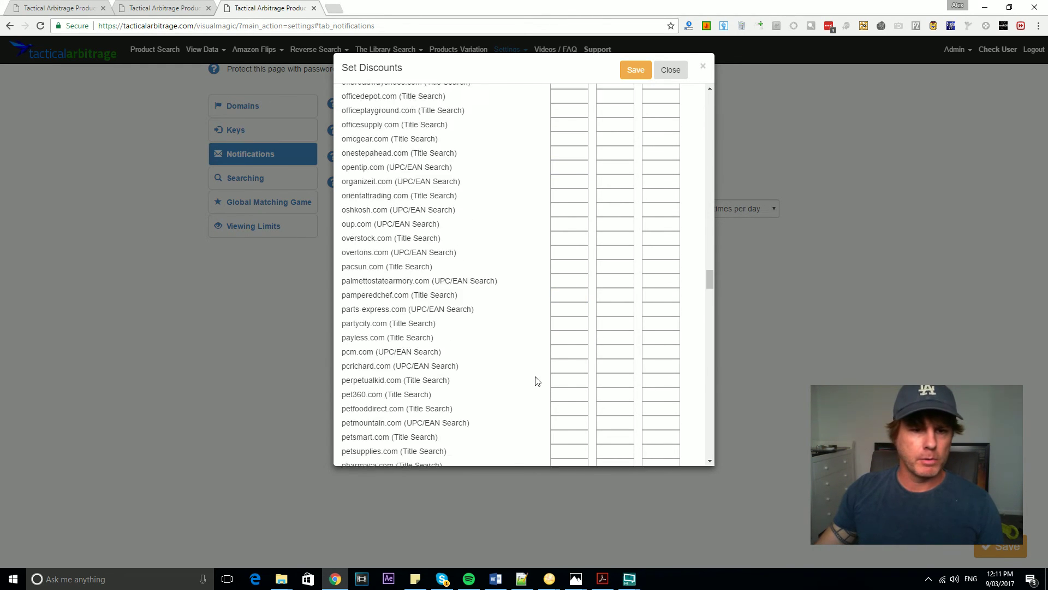
left_click(582, 331)
type("25")
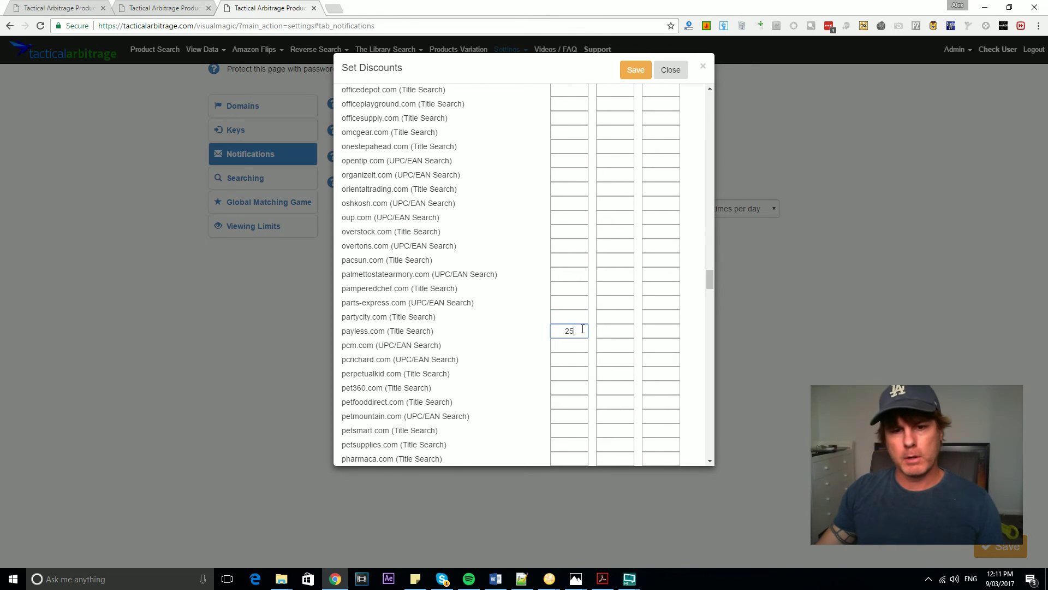
- Give nordstromrack.com discounts of 15 and 5, and omcgear.com a second discount of 10
scroll(587, 309, "up", 5)
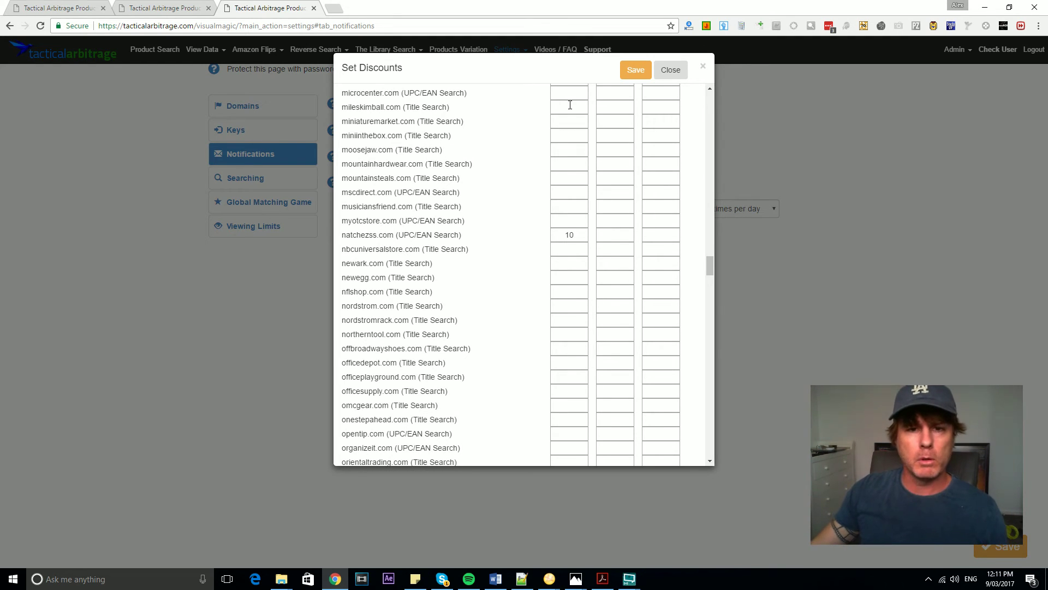
scroll(570, 105, "down", 3)
left_click(574, 151)
type("15")
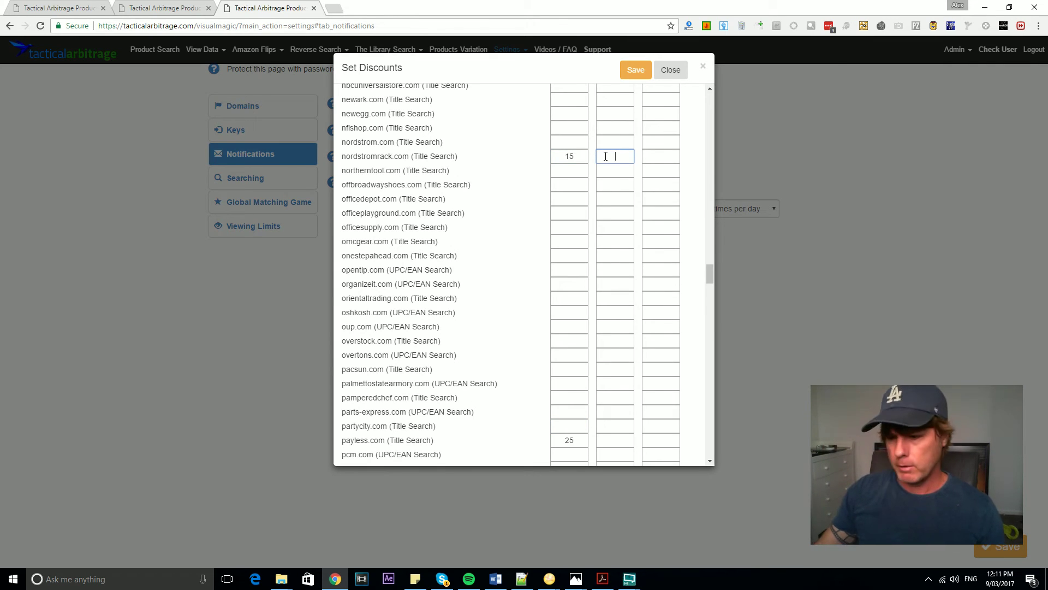
type("5")
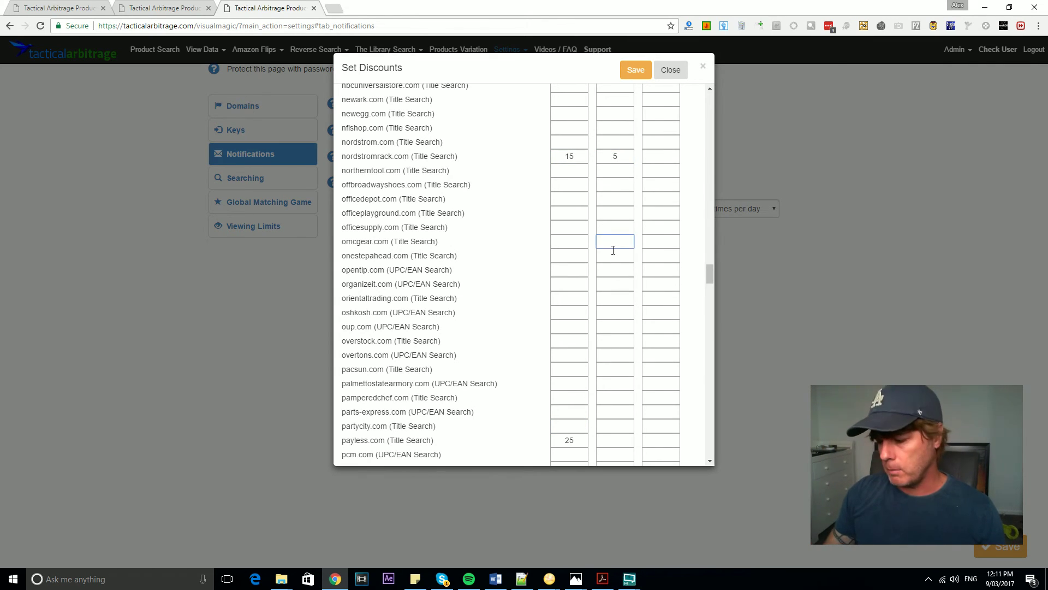
type("10")
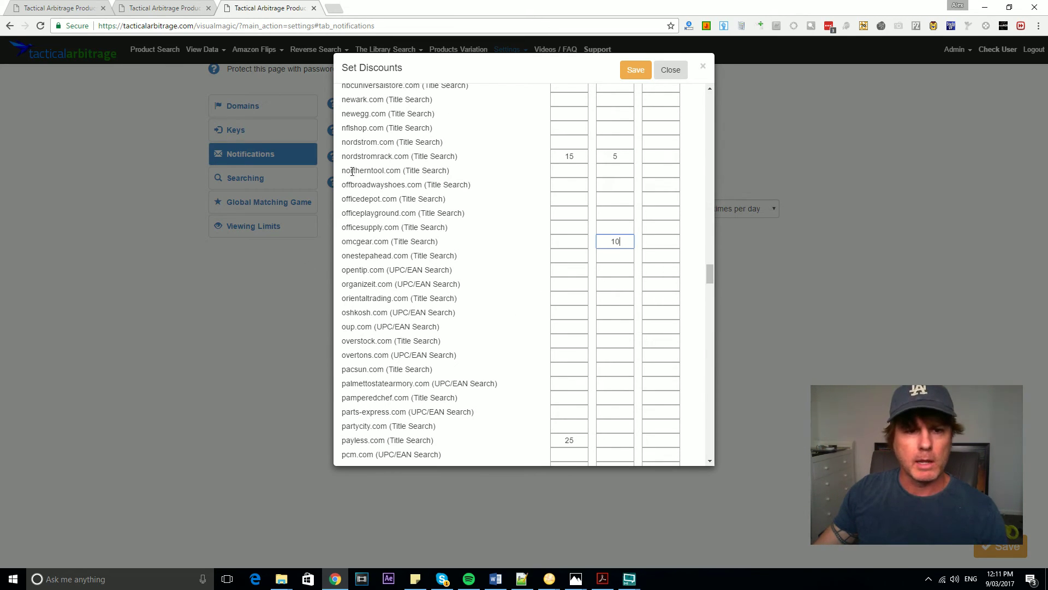
scroll(437, 197, "up", 2)
- Change the first discount of kohls.com and mbeans.com from 15 to 10
scroll(383, 146, "down", 8)
scroll(384, 147, "down", 1)
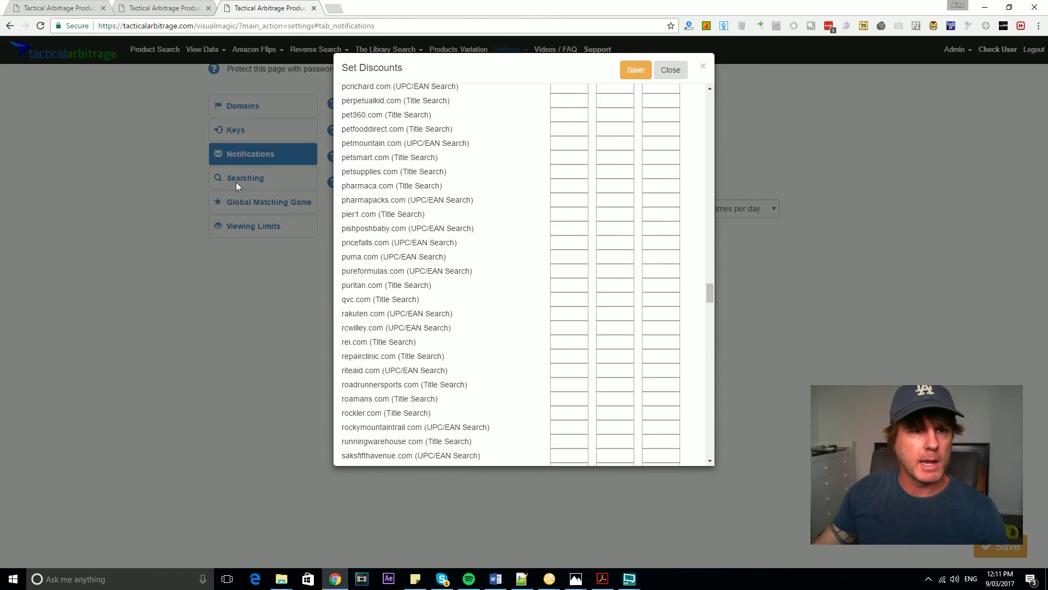
scroll(579, 294, "up", 20)
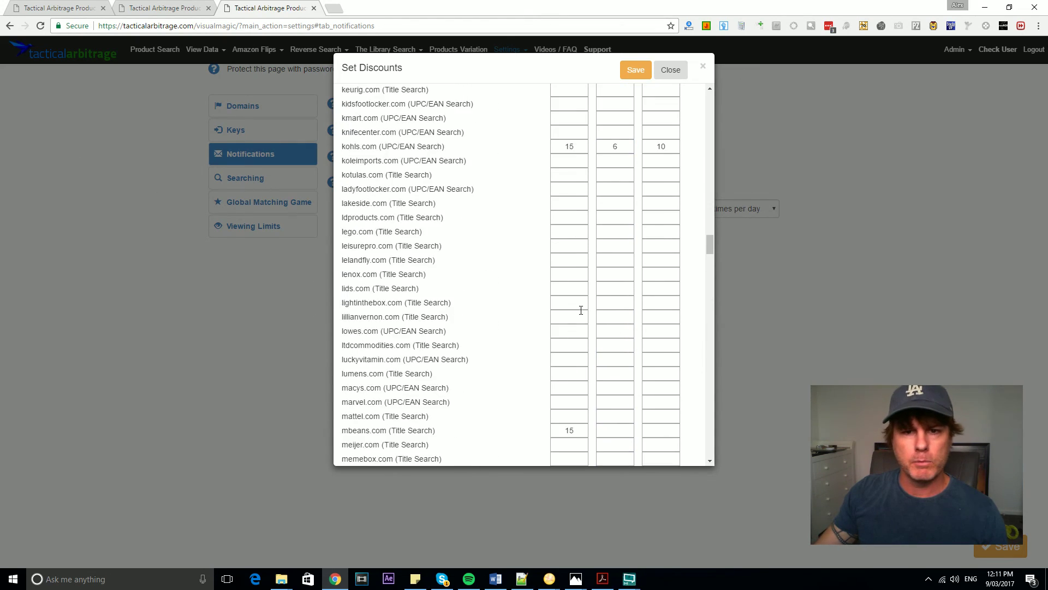
scroll(581, 331, "up", 13)
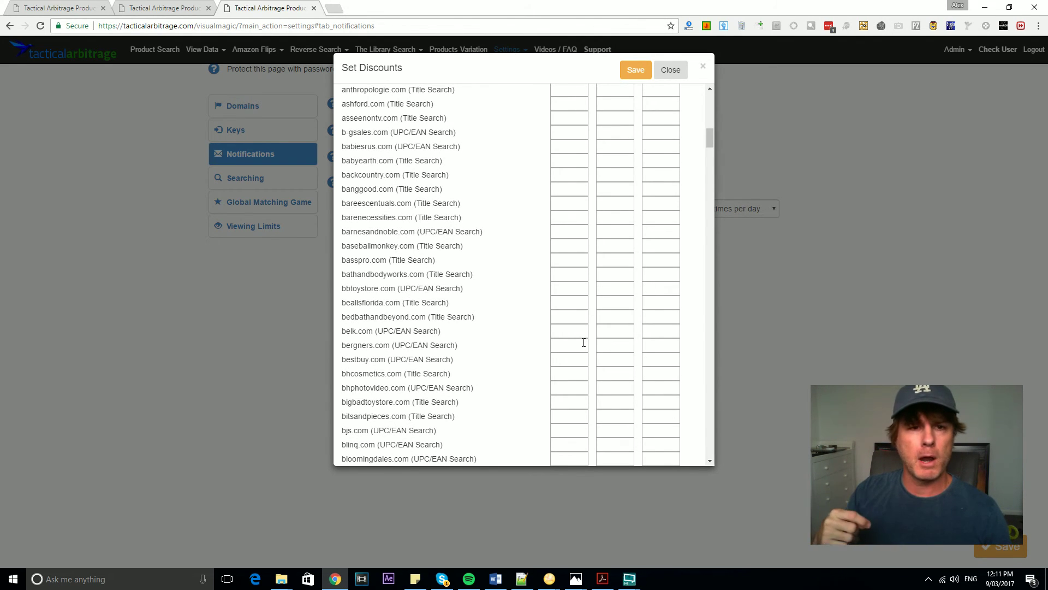
scroll(584, 343, "down", 20)
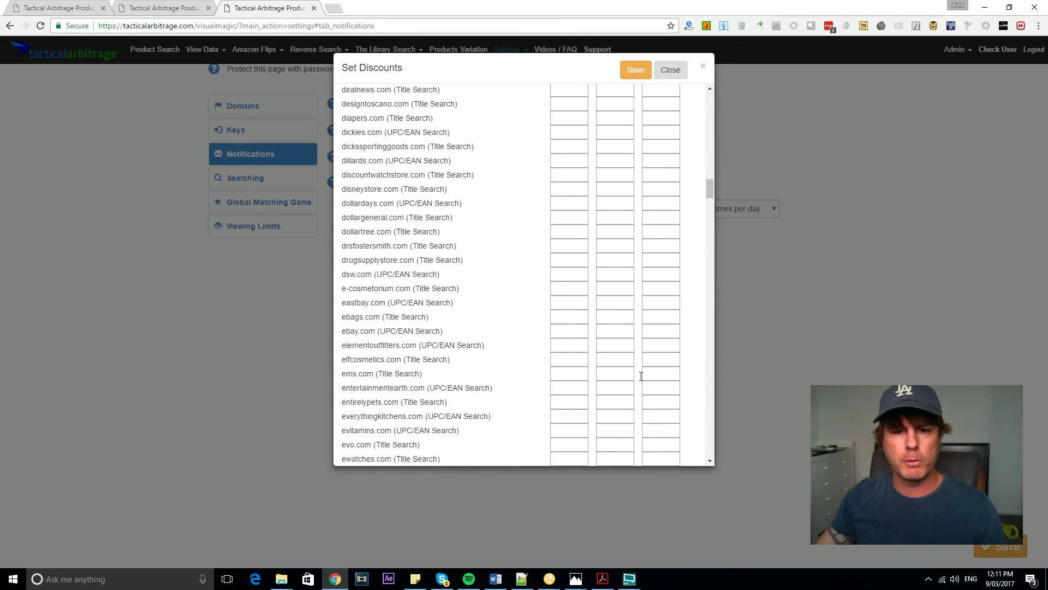
double_click(582, 202)
type("10")
scroll(568, 259, "down", 4)
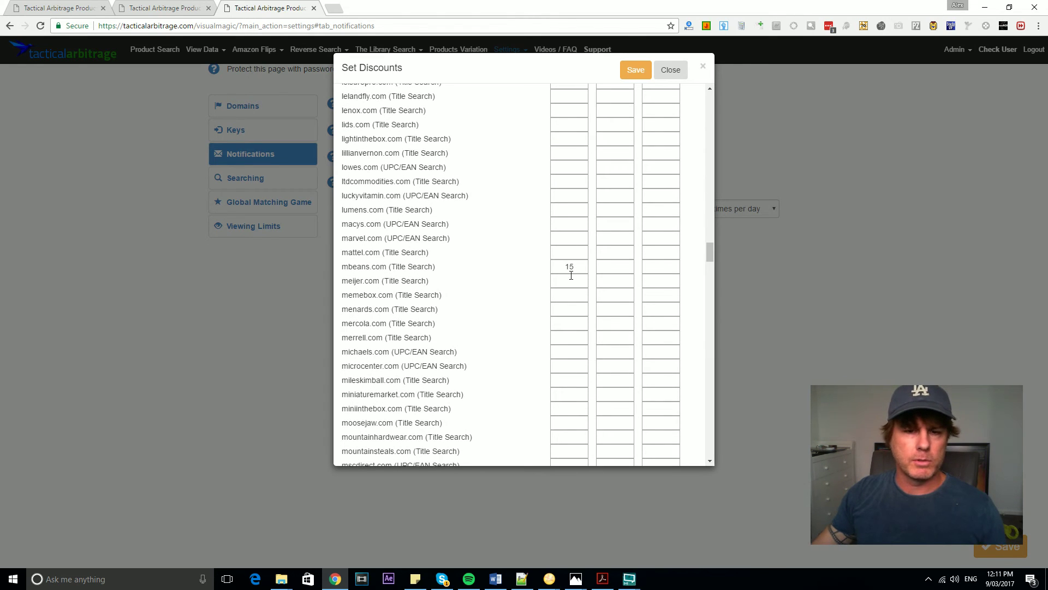
double_click(580, 264)
type("10")
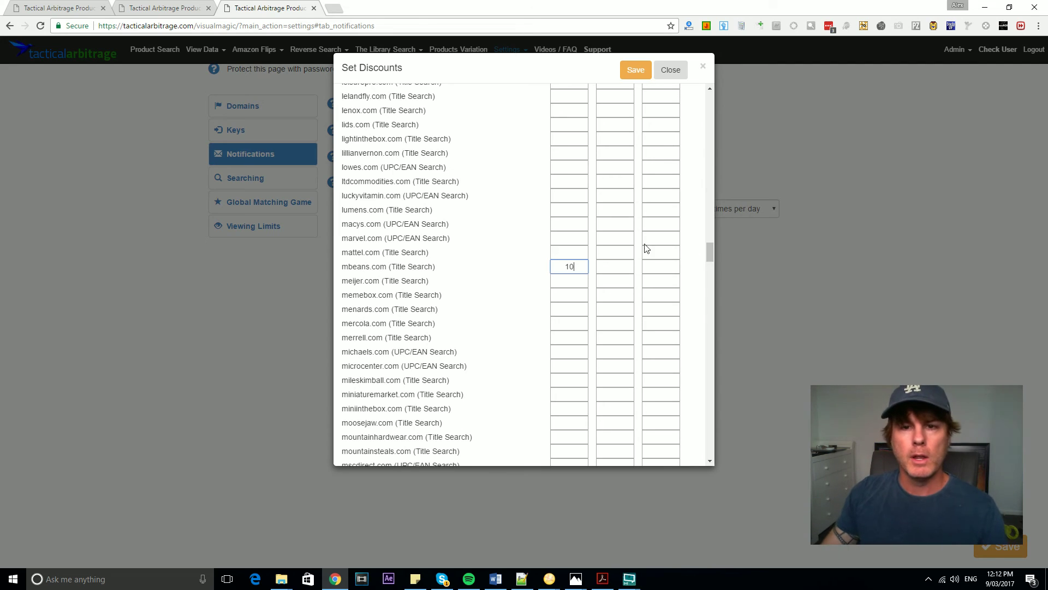
- Close the Set Discounts table, glance at the Saved List, and return to Notifications settings
left_click(703, 67)
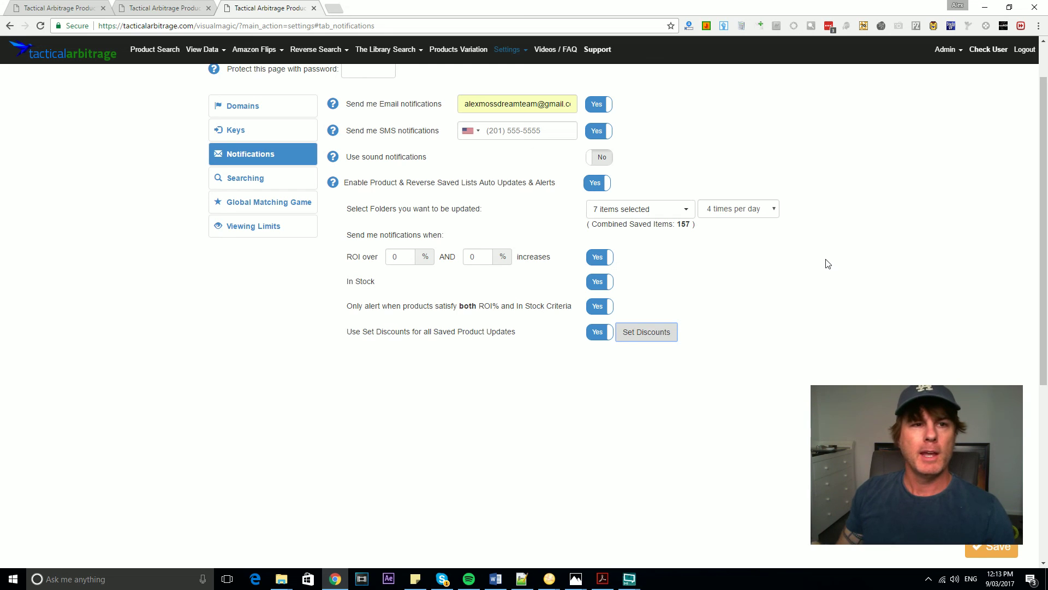
left_click(164, 8)
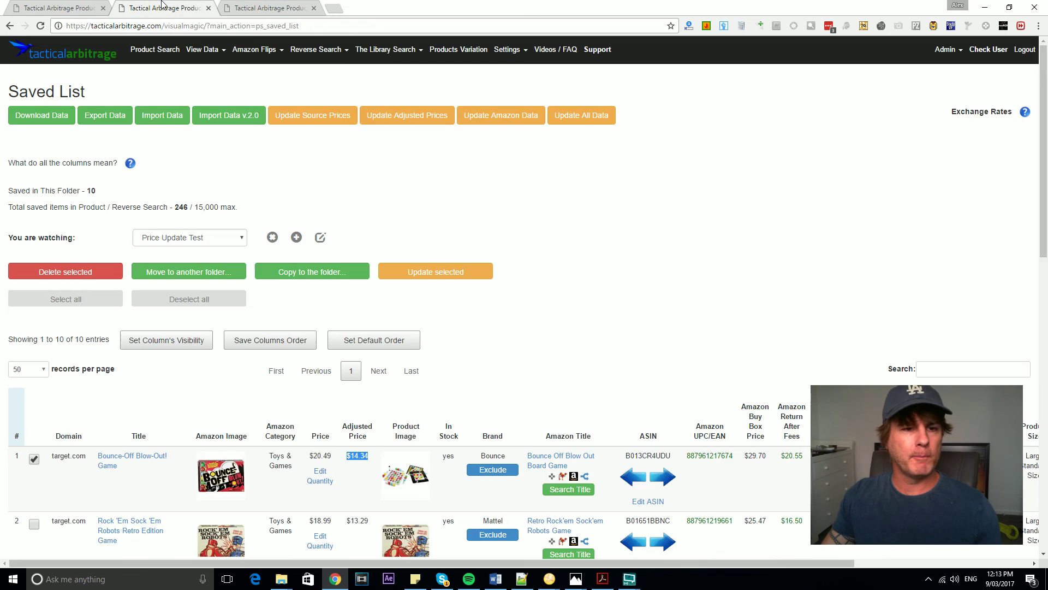
scroll(372, 176, "down", 9)
scroll(492, 284, "up", 9)
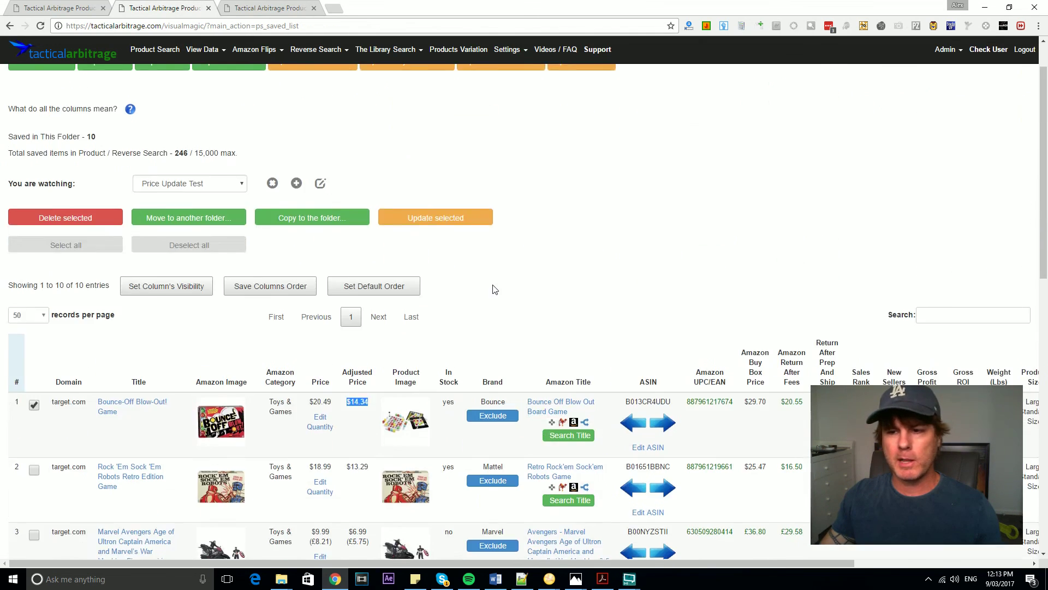
left_click(281, 5)
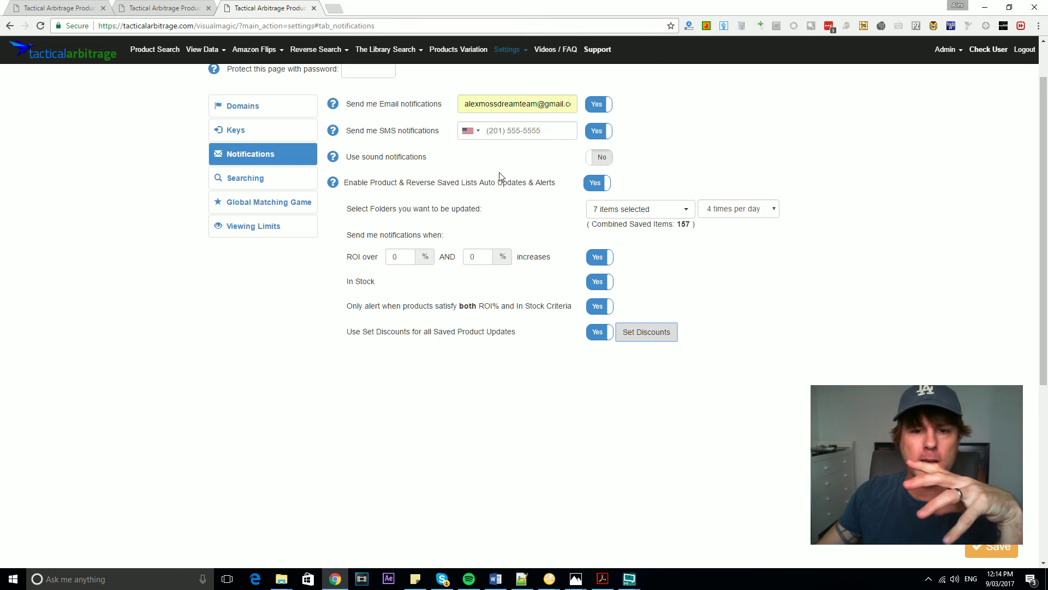
left_click(551, 260)
left_click_drag(550, 259, 447, 260)
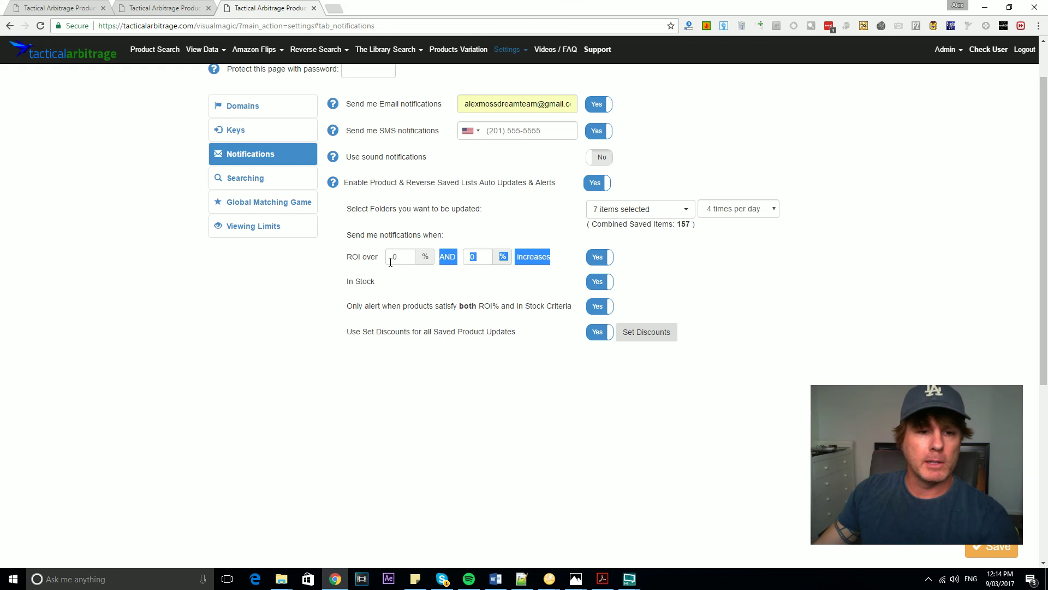
triple_click(379, 285)
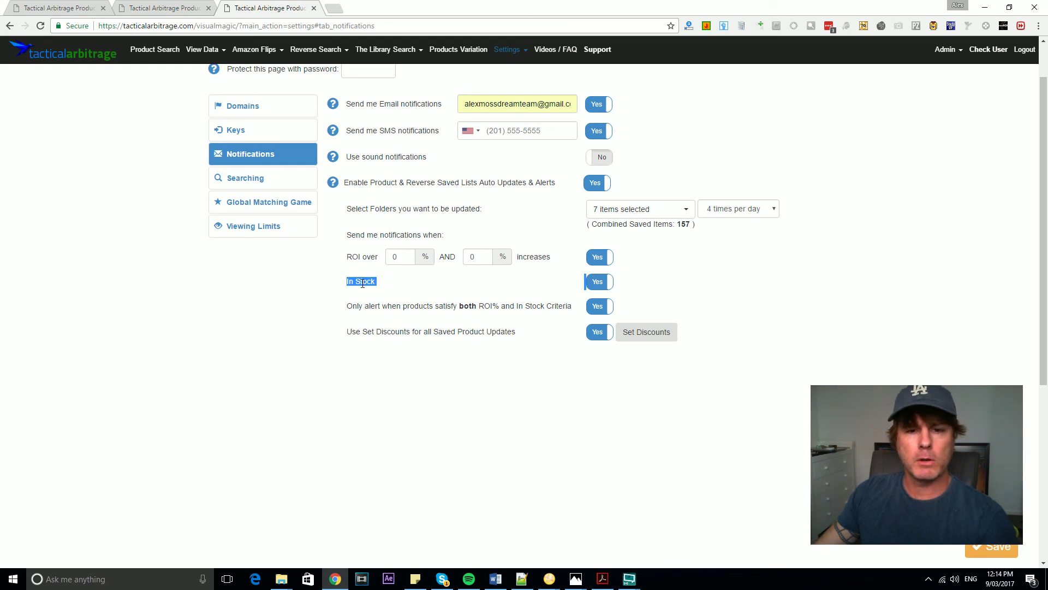
left_click(380, 284)
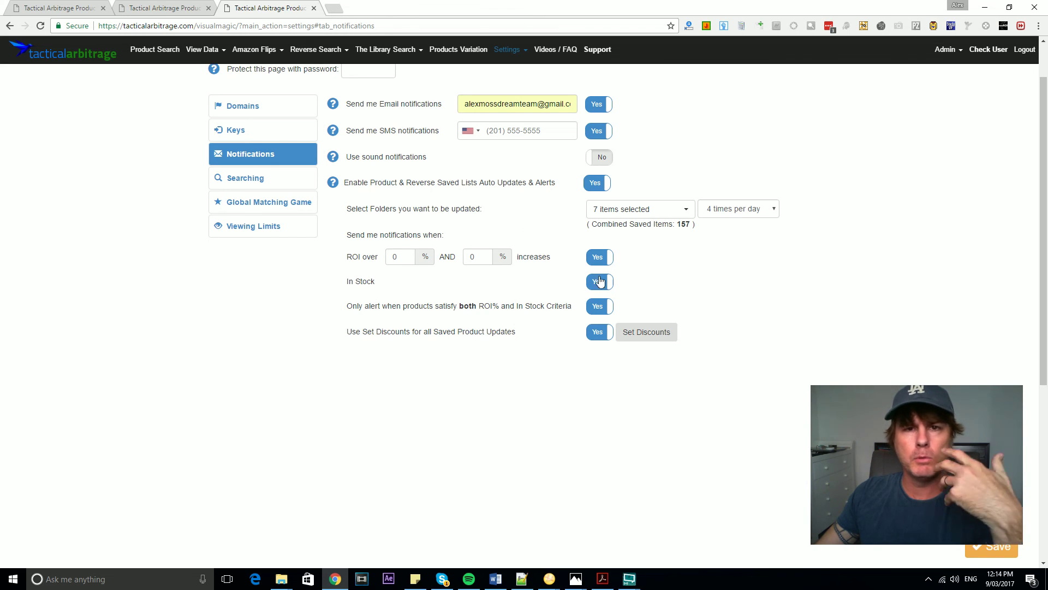